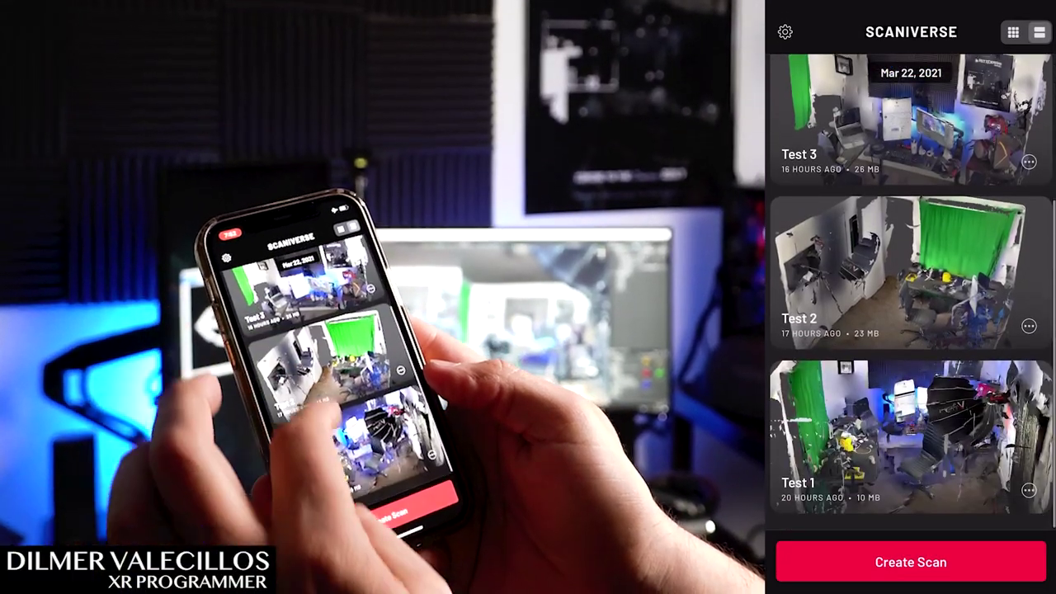
- Start creating a new scan in Scaniverse
left_click(911, 562)
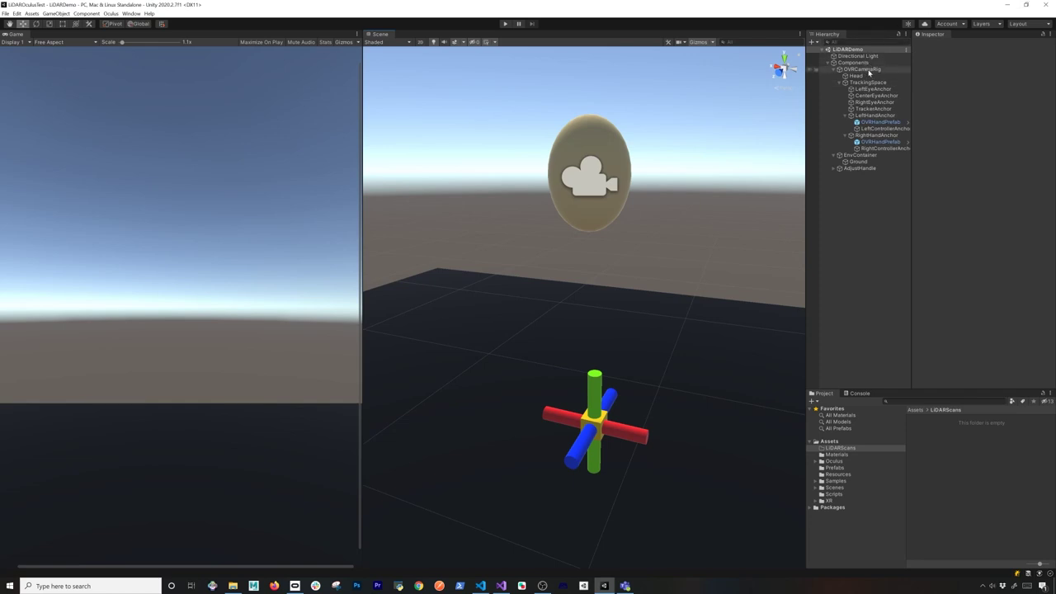
- In Unity, examine the LiDARDemo scene's Head, both OVRHandPrefab objects, the Ground plane and the AdjustHandle
left_click(859, 76)
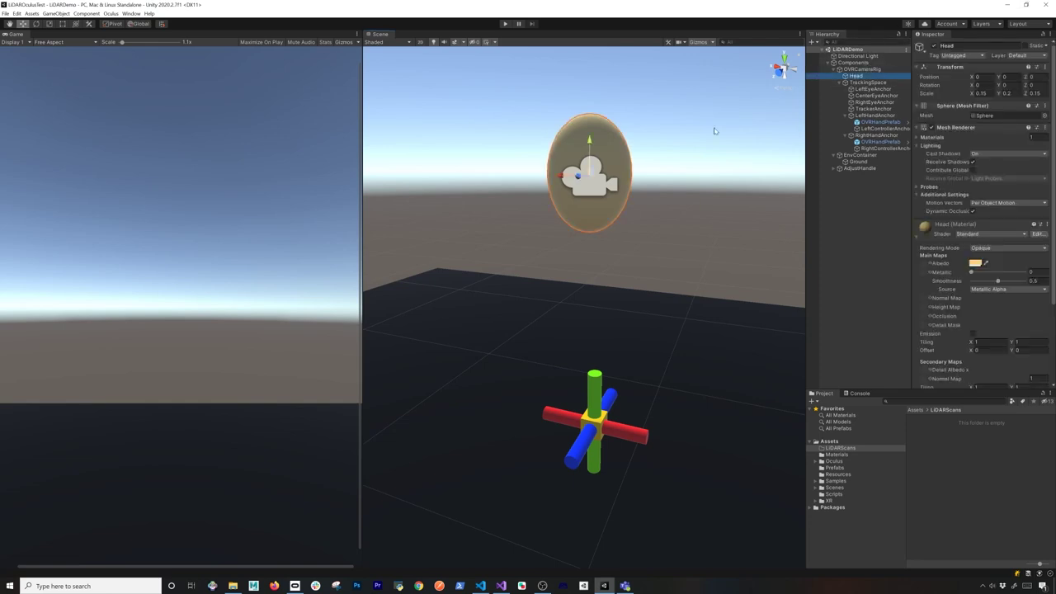
key("f")
left_click_drag(644, 182, 611, 170, "alt")
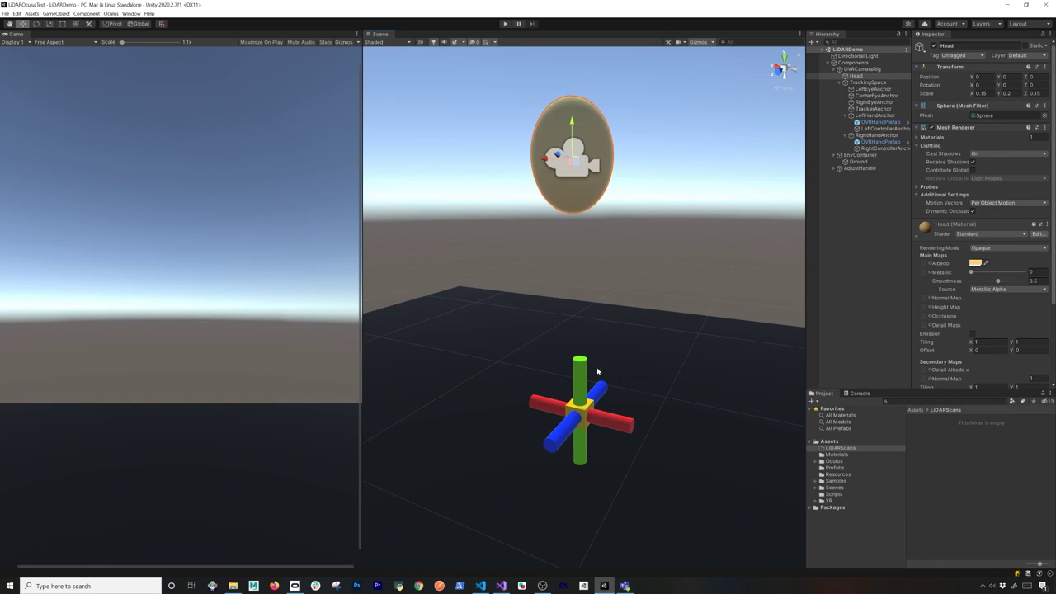
left_click(871, 122)
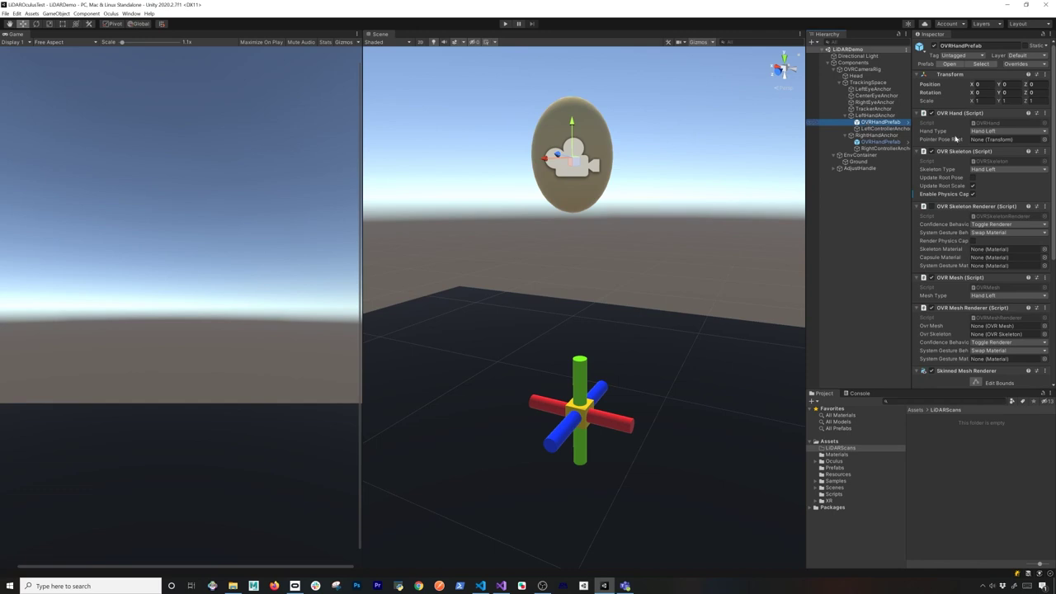
left_click(881, 142)
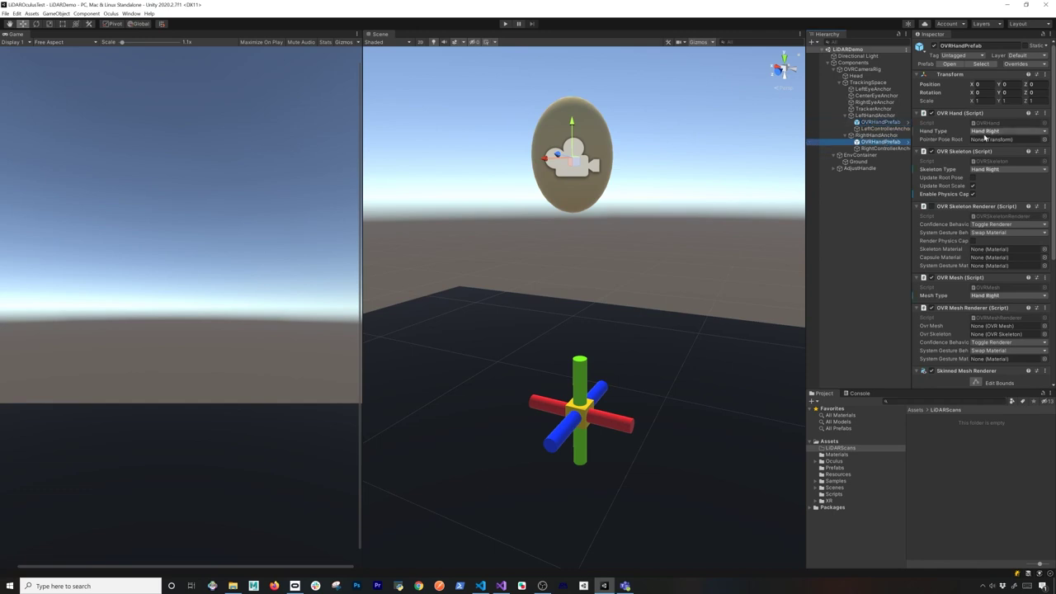
left_click(859, 155)
left_click(857, 162)
left_click_drag(674, 307, 685, 247, "alt")
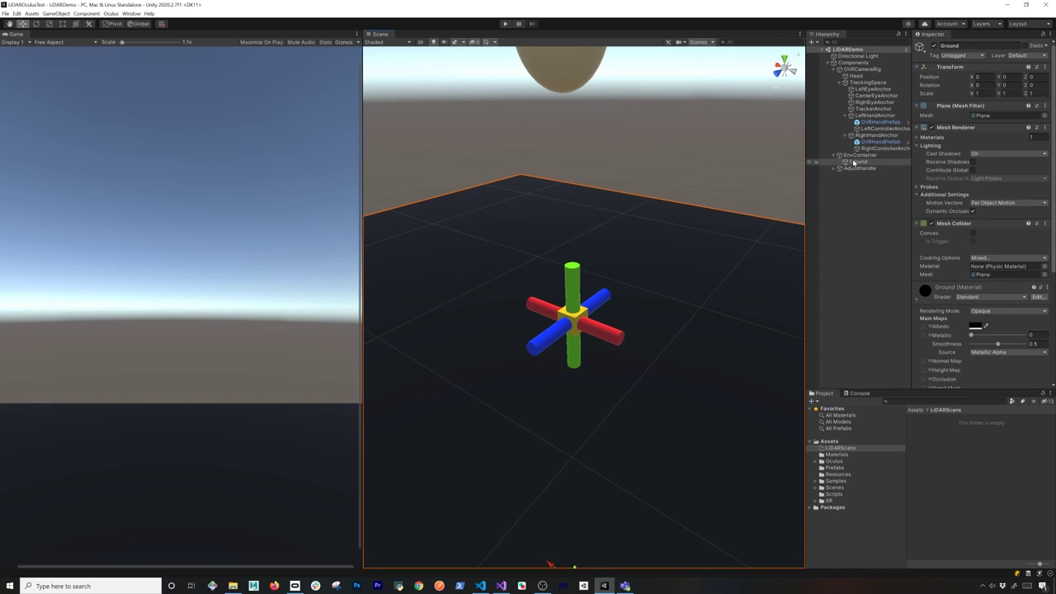
left_click(858, 168)
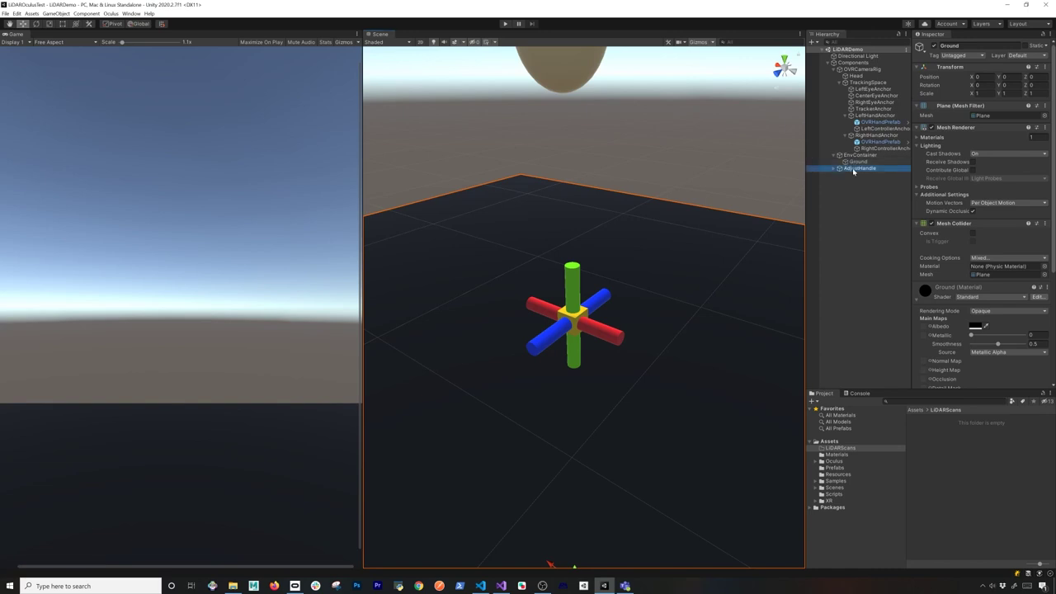
left_click_drag(481, 215, 580, 293, "alt")
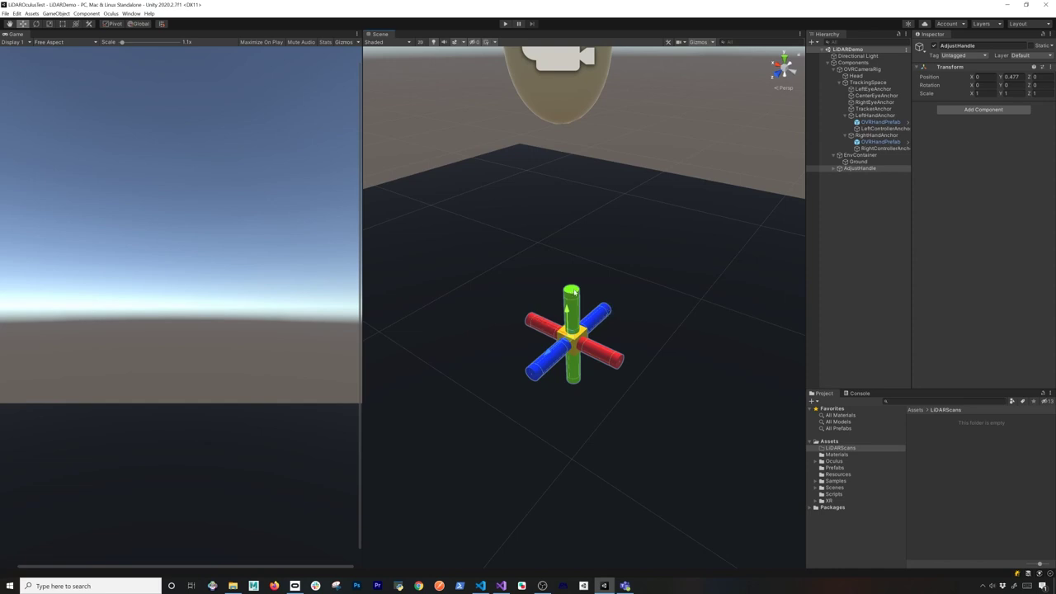
left_click_drag(631, 276, 653, 295, "alt")
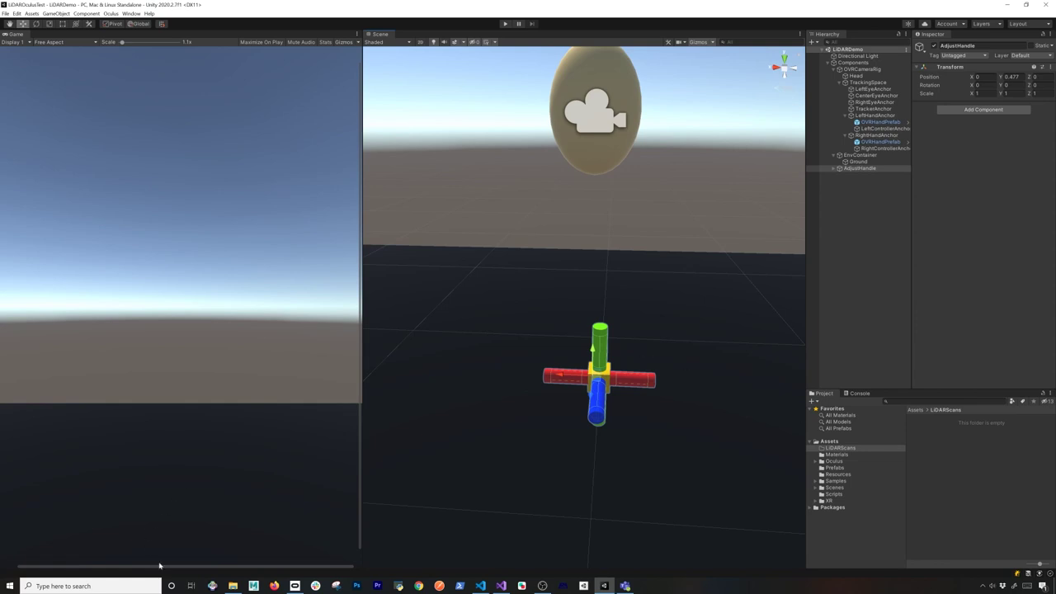
left_click(233, 586)
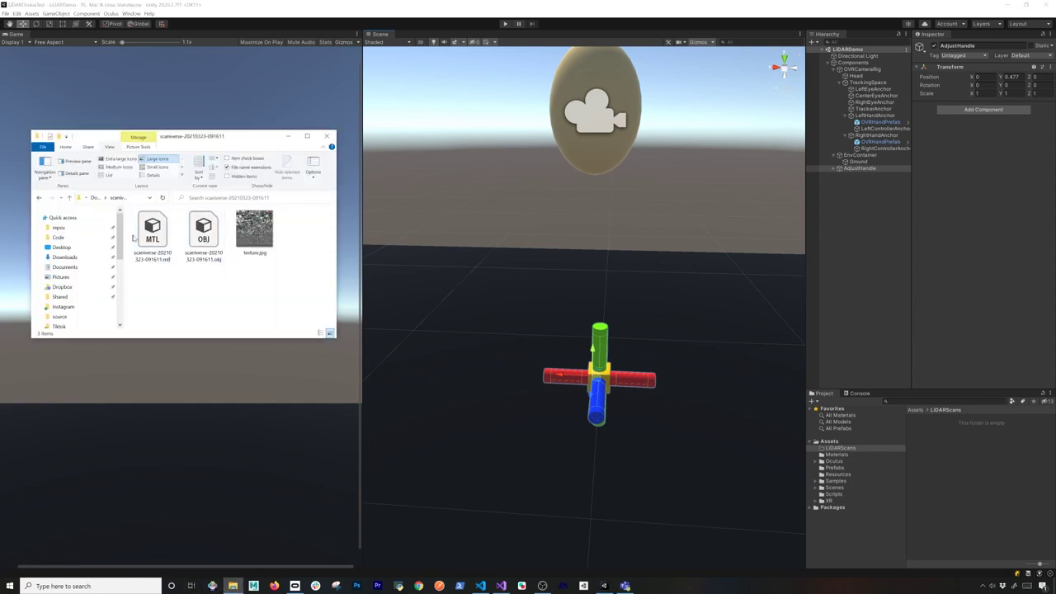
left_click(39, 199)
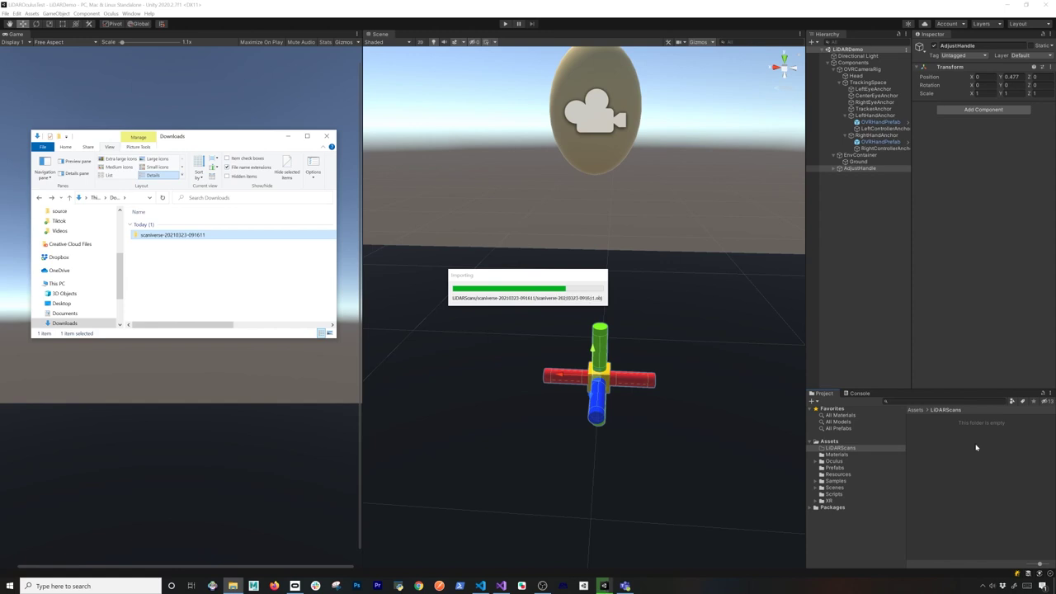
left_click(382, 12)
double_click(924, 432)
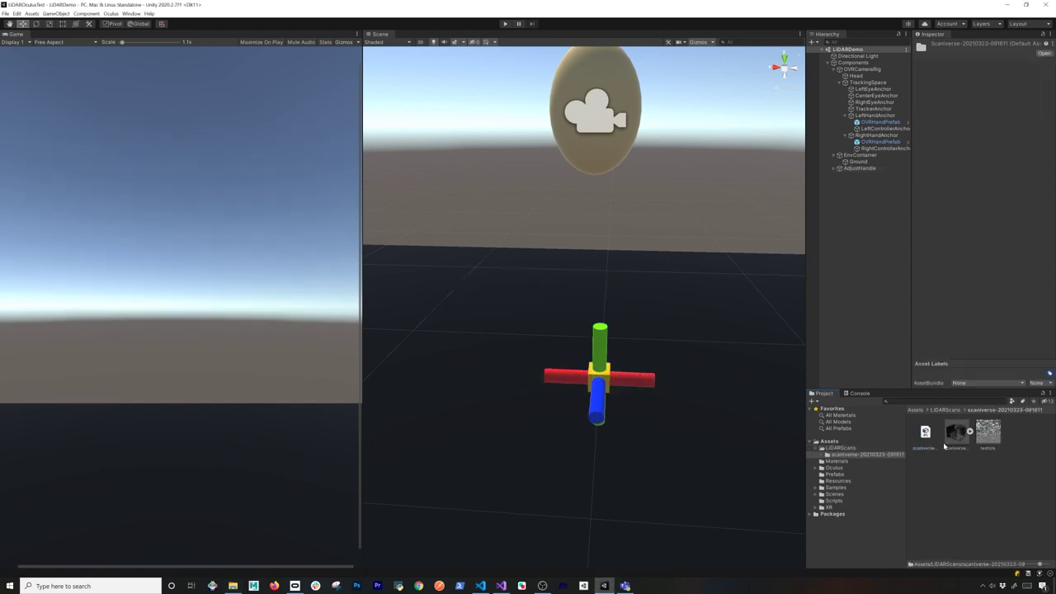
left_click_drag(863, 166, 859, 163)
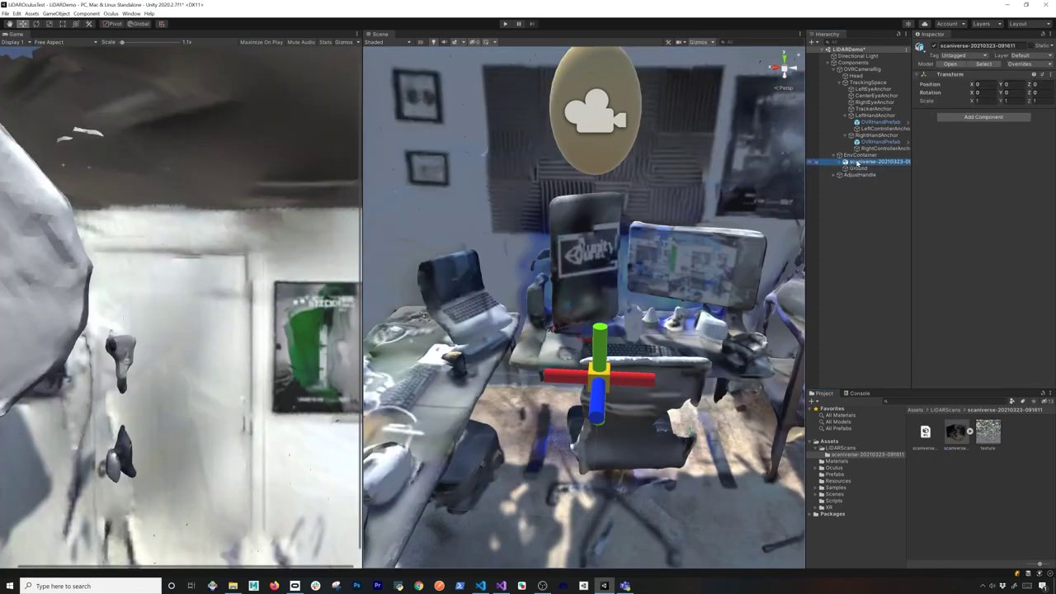
left_click_drag(670, 417, 720, 398, "alt")
right_click_drag(719, 398, 623, 363)
- Rename the placed scan model to LiDARResult and save the scene
left_click(884, 165)
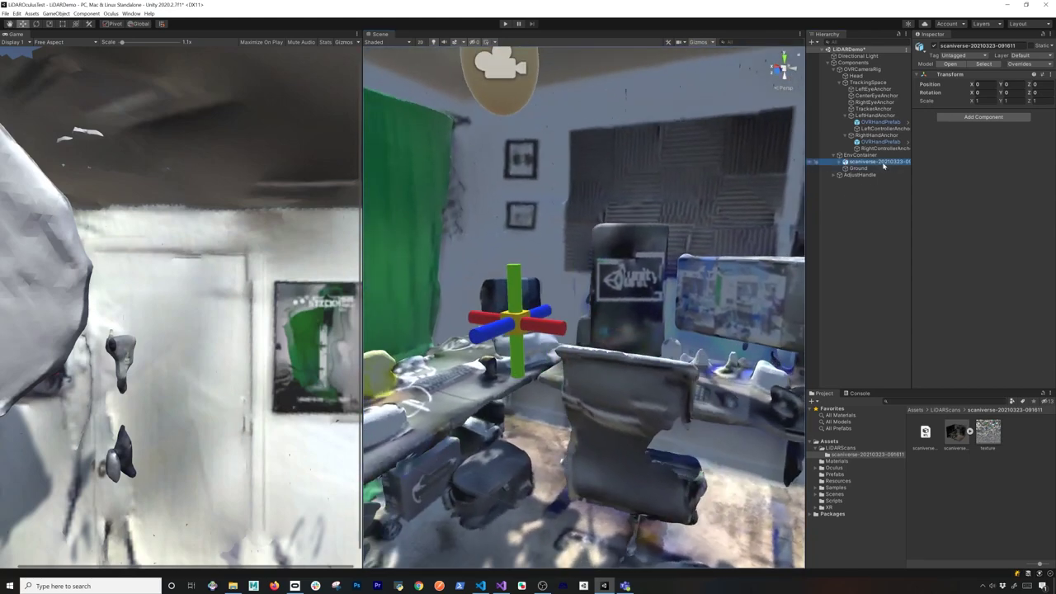
left_click(889, 164)
type("LiD")
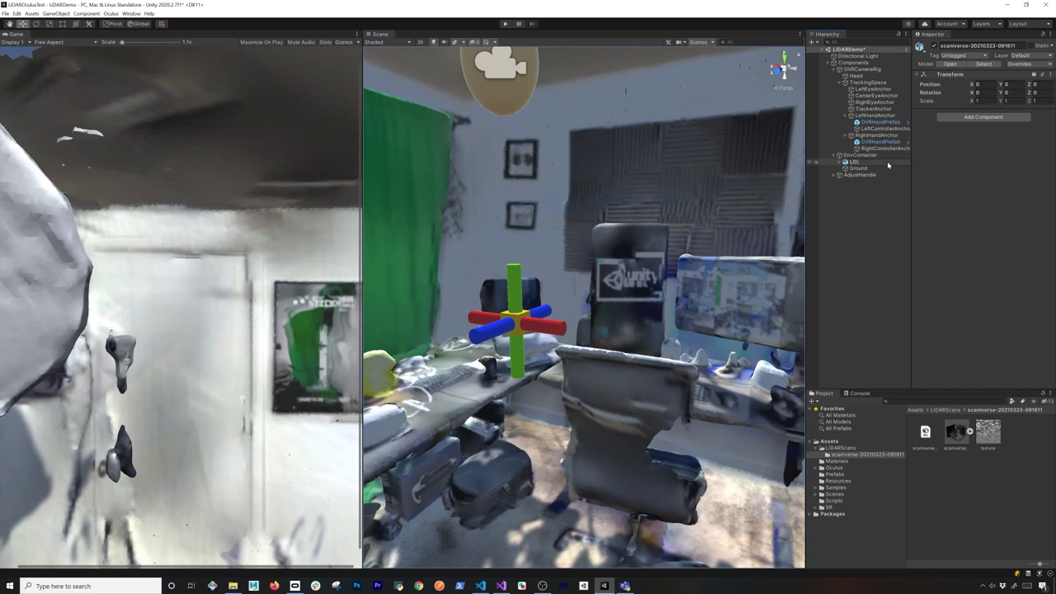
type("ARResult")
key("Return")
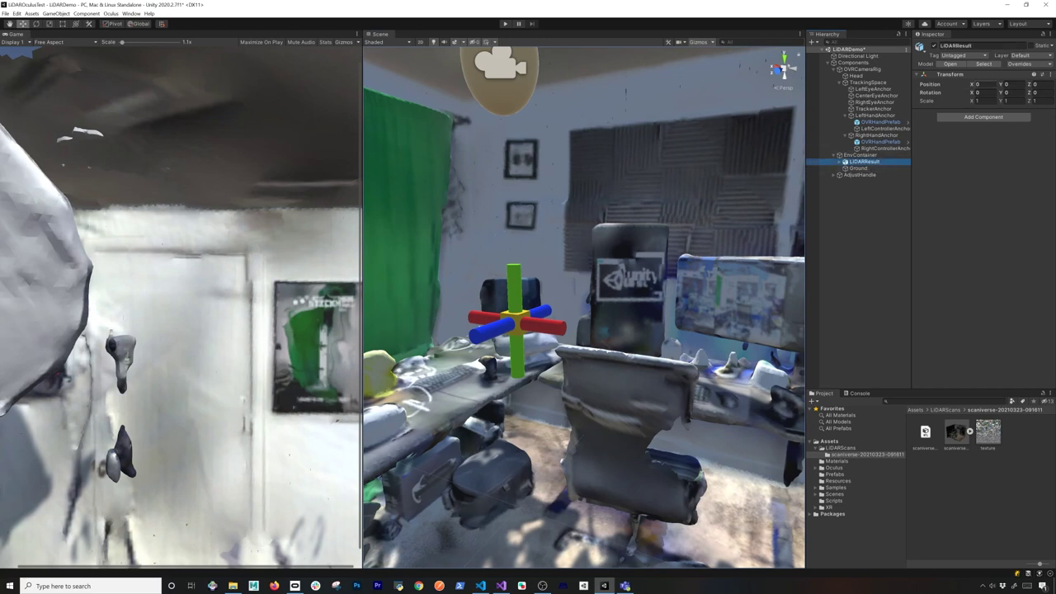
left_click(1014, 93)
left_click_drag(665, 250, 710, 299, "alt")
key("ctrl+s")
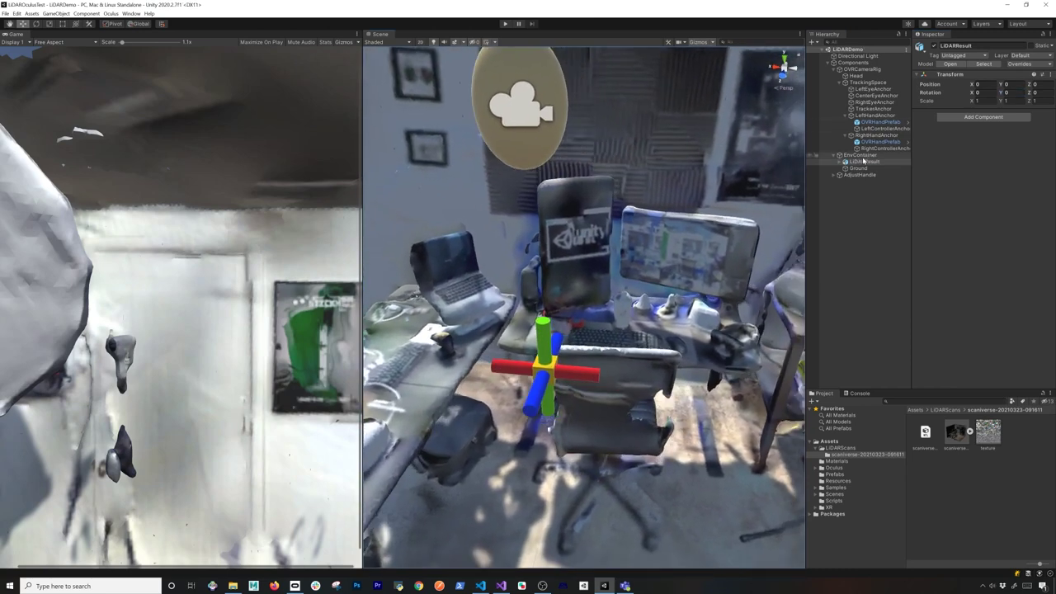
- Set the scan texture's max size to 8192 and its compression to High Quality, and apply the import settings
double_click(864, 161)
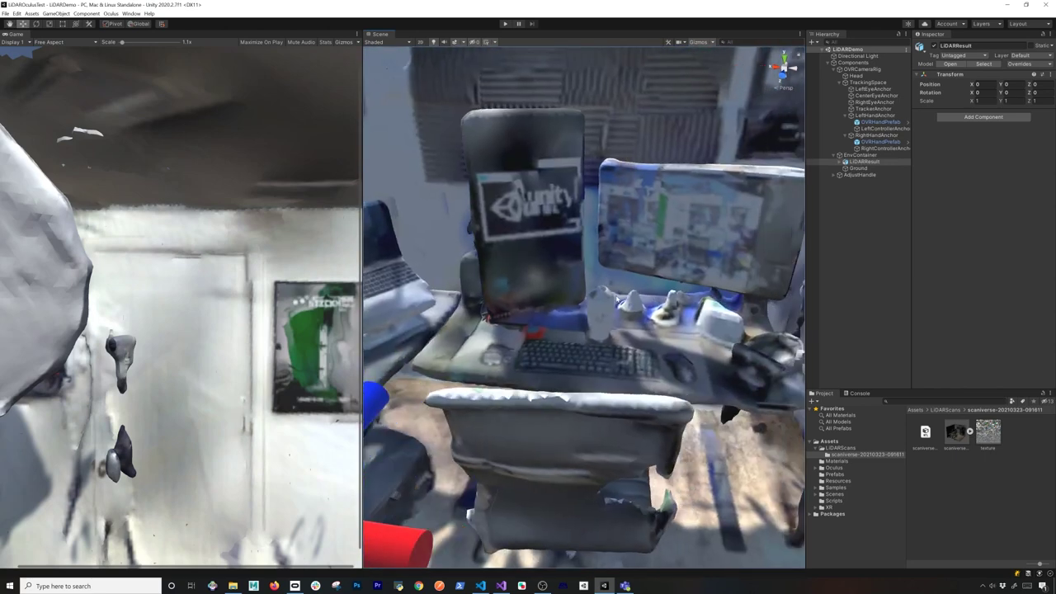
scroll(627, 304, "up", 5)
left_click_drag(610, 323, 610, 282, "alt")
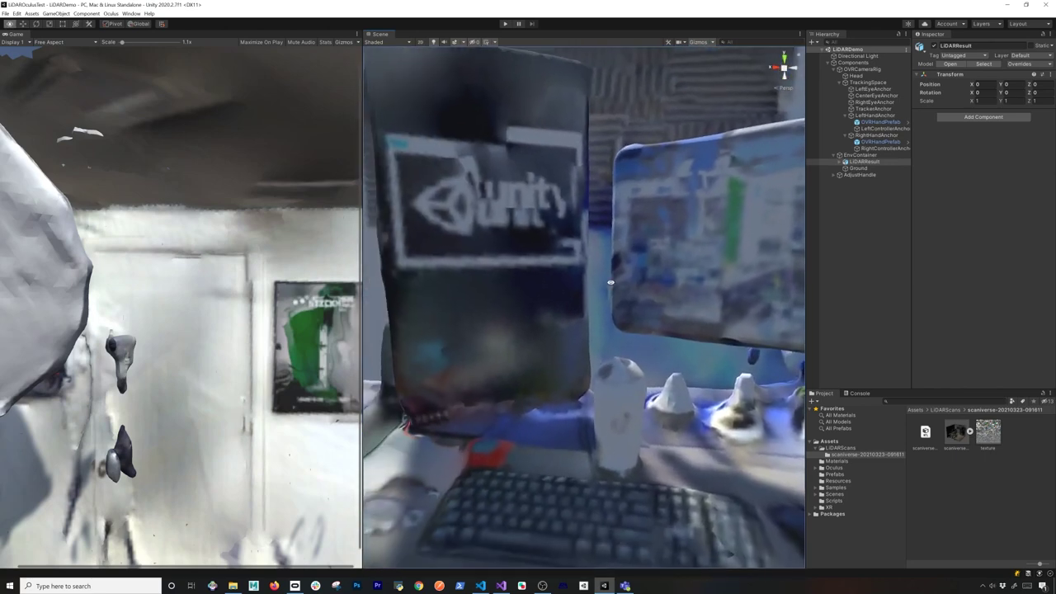
right_click_drag(611, 283, 612, 255)
left_click(990, 433)
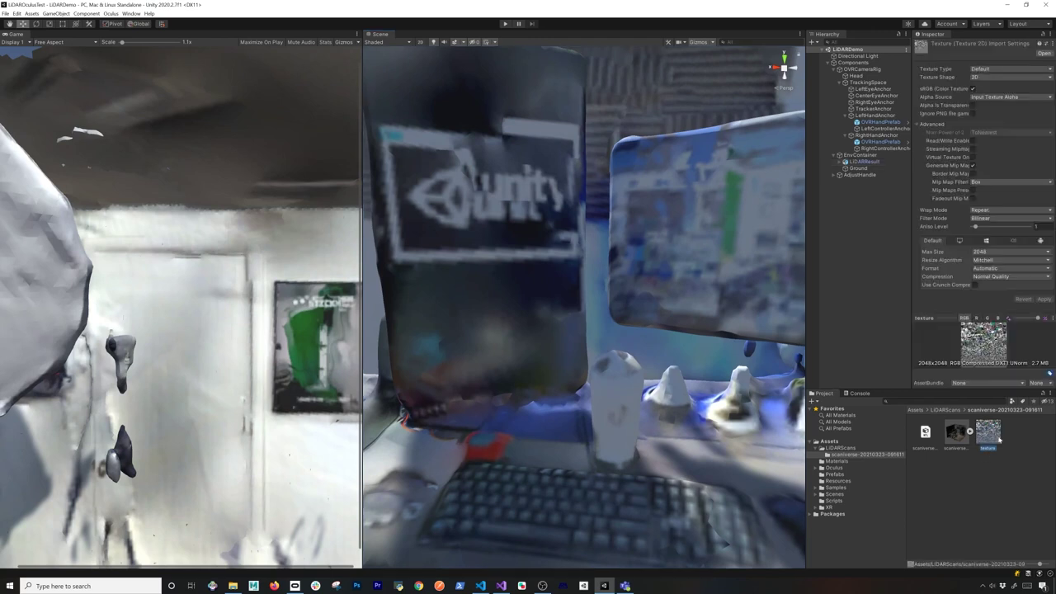
left_click(995, 252)
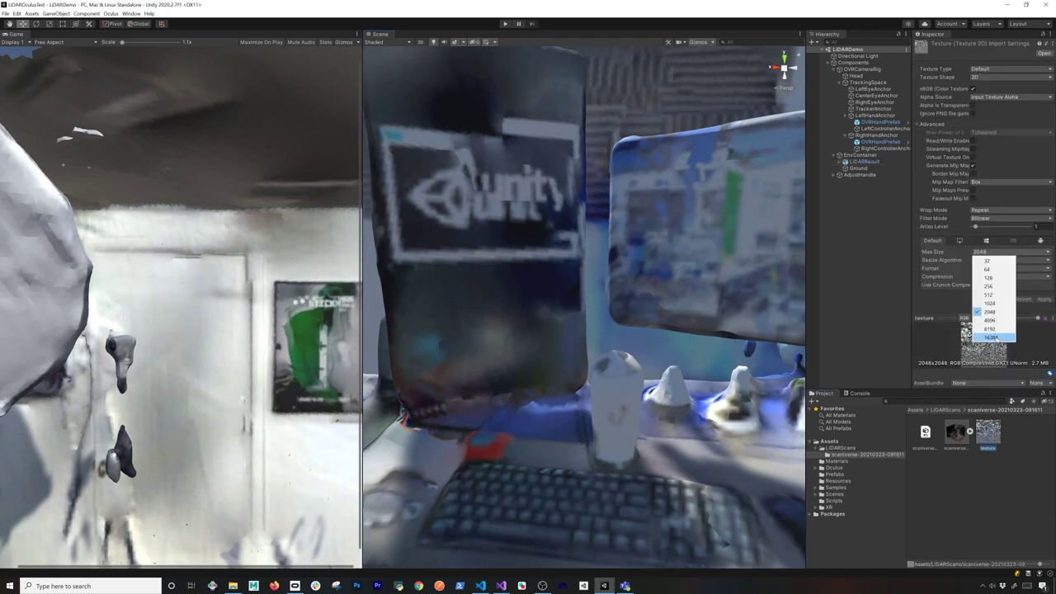
left_click(991, 329)
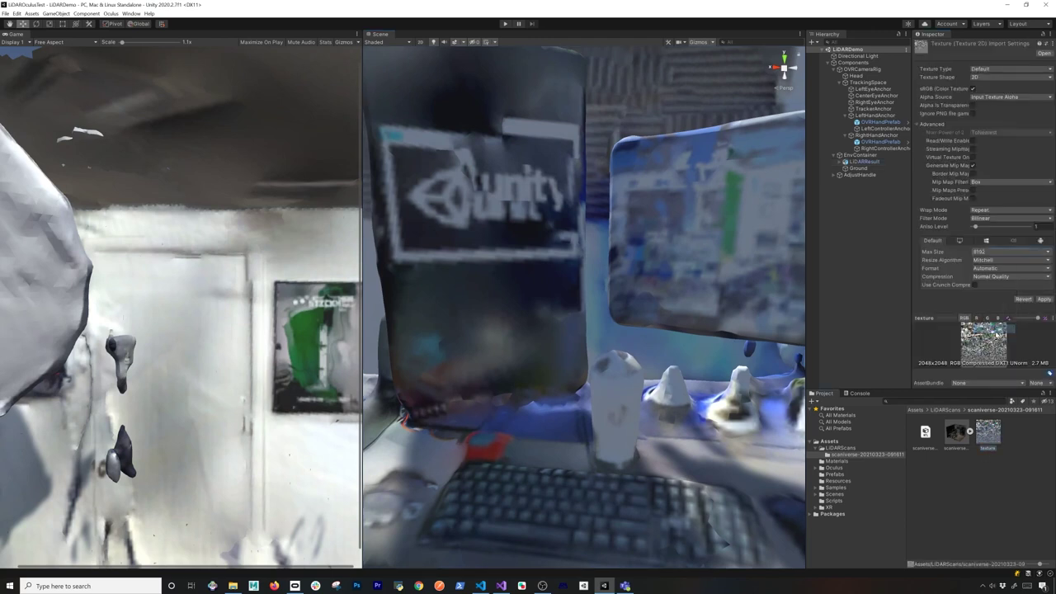
left_click(1000, 281)
left_click(995, 312)
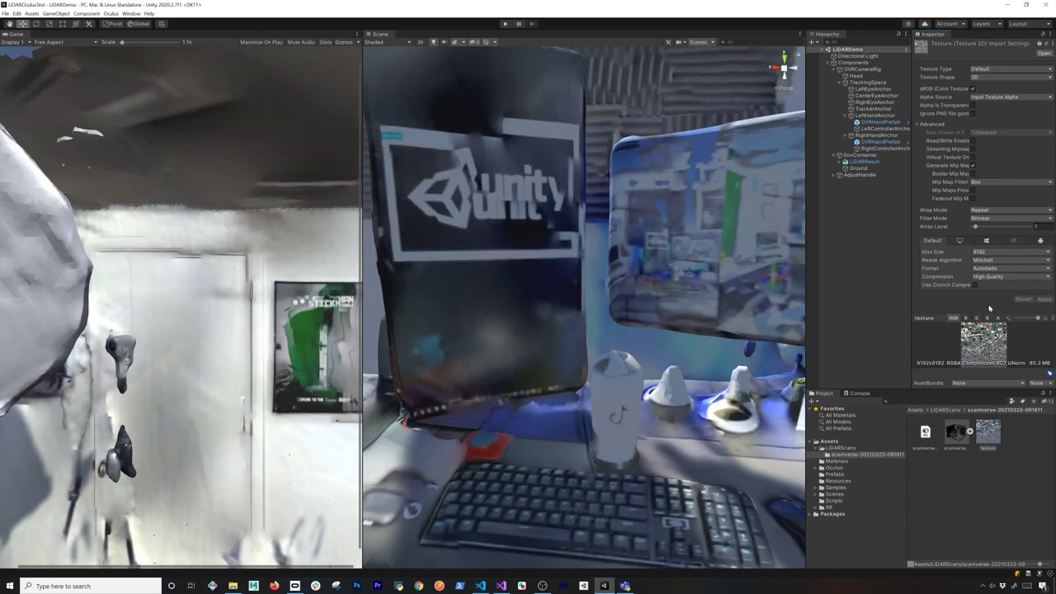
- Examine the scanned room from outside and up close around the desk and monitors
right_click_drag(693, 356, 652, 312)
scroll(553, 293, "down", 5)
scroll(332, 299, "down", 2)
scroll(554, 319, "down", 12)
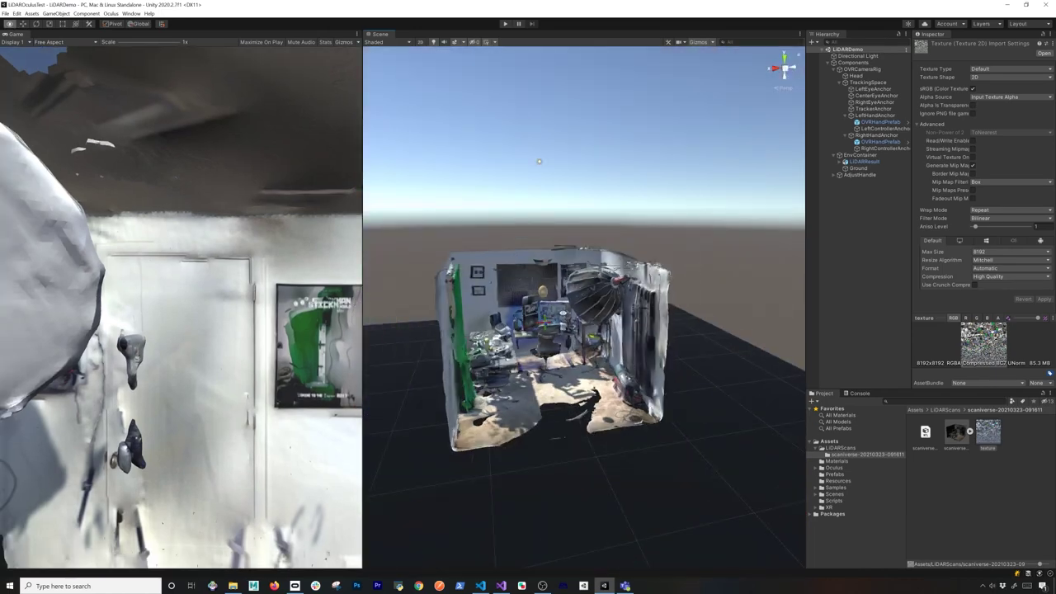
left_click_drag(554, 318, 539, 378, "alt")
mouse_move(606, 290)
right_mouse_down()
mouse_move(592, 274)
mouse_move(590, 310)
mouse_move(604, 309)
right_mouse_up()
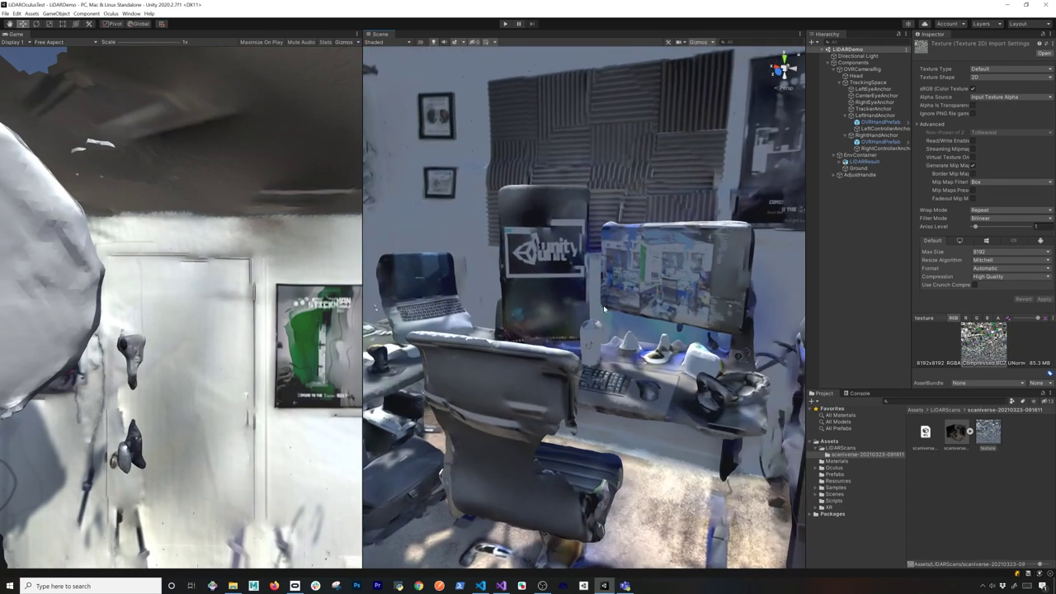
right_click_drag(624, 353, 732, 361)
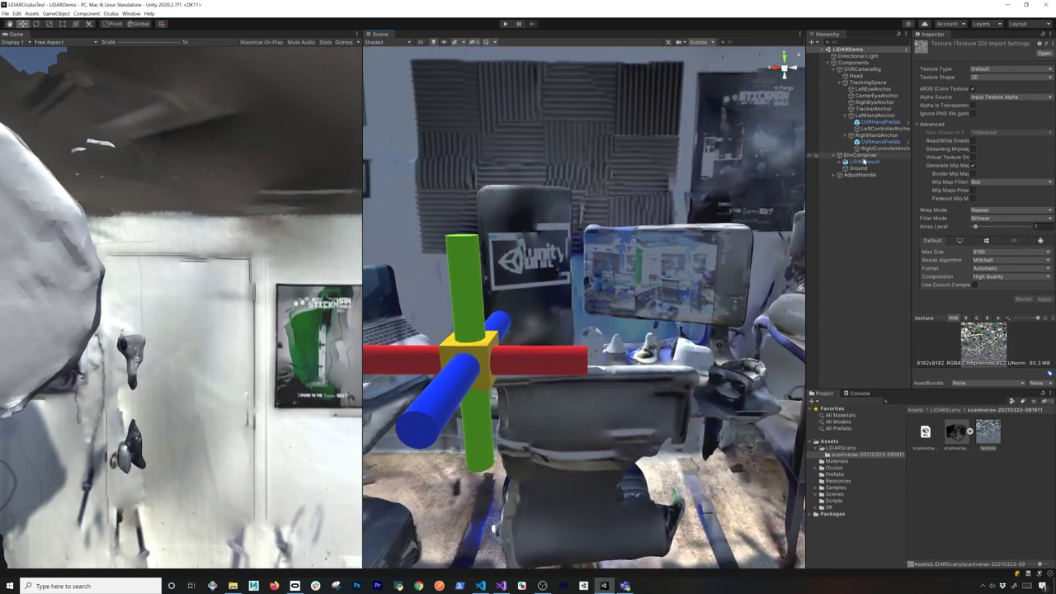
middle_click_drag(685, 301, 676, 287)
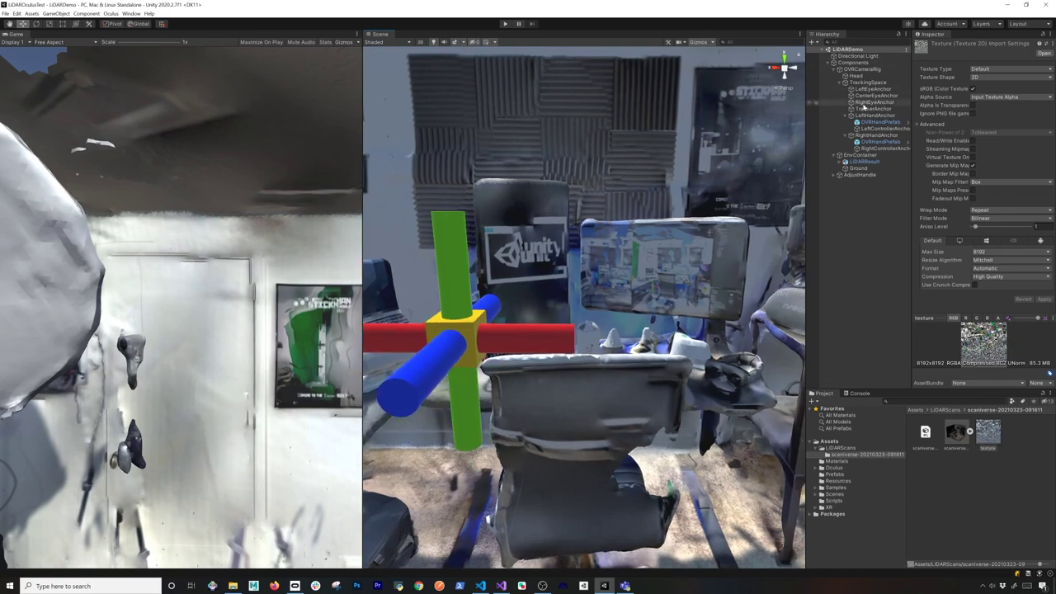
- Check how the AdjustHandle and Head line up with the scanned room in front and side views
left_click(786, 73)
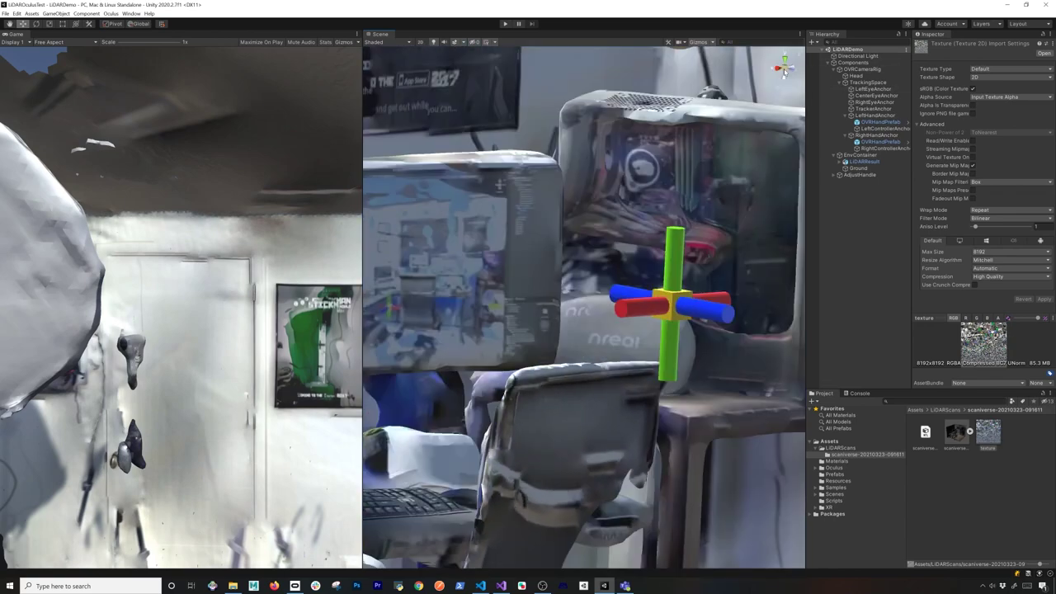
left_click(794, 71)
left_click(794, 71)
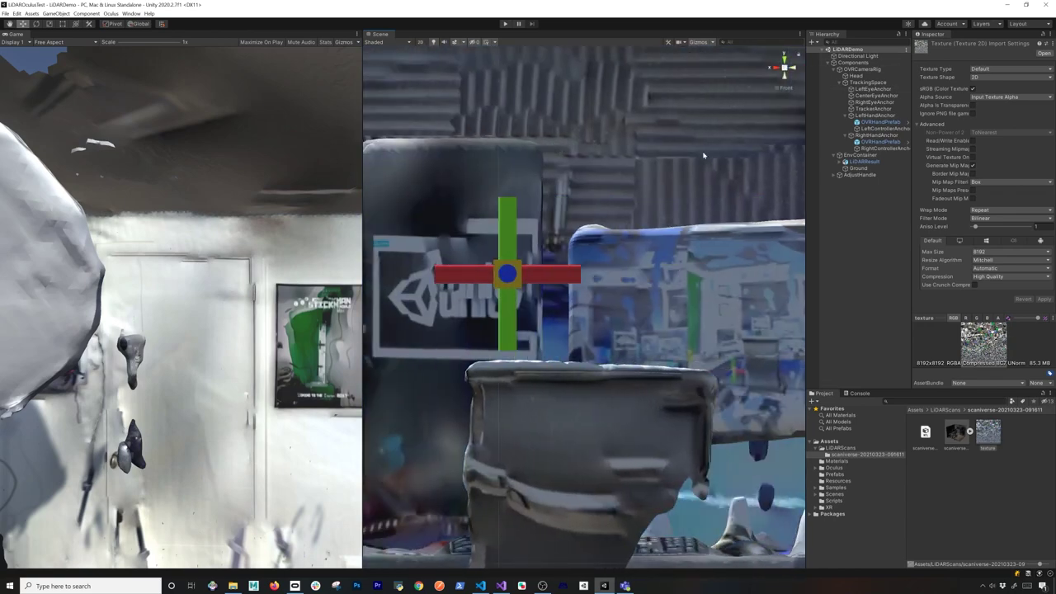
scroll(703, 156, "down", 10)
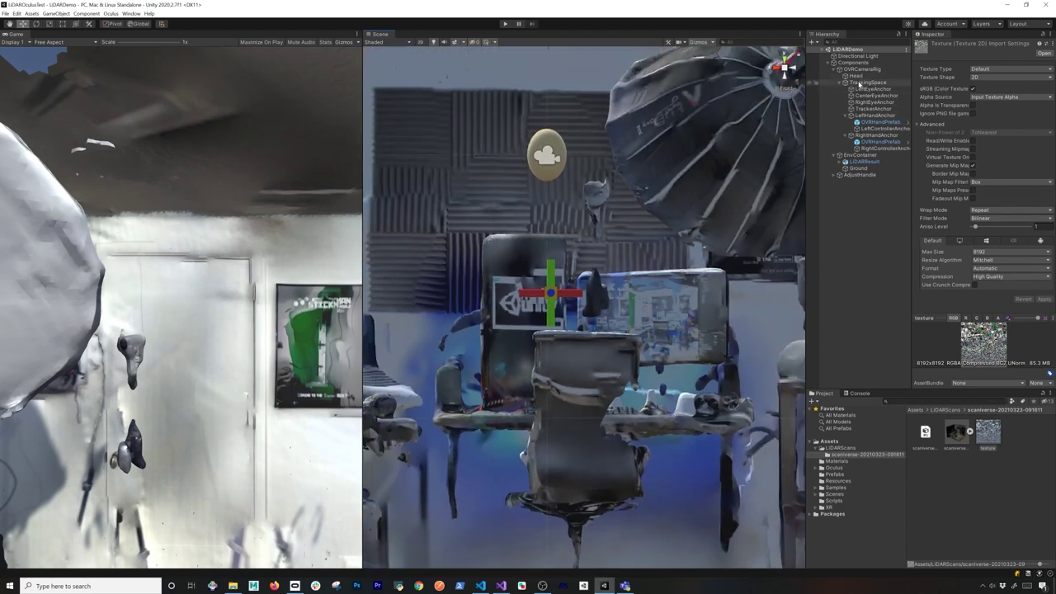
left_click(858, 175)
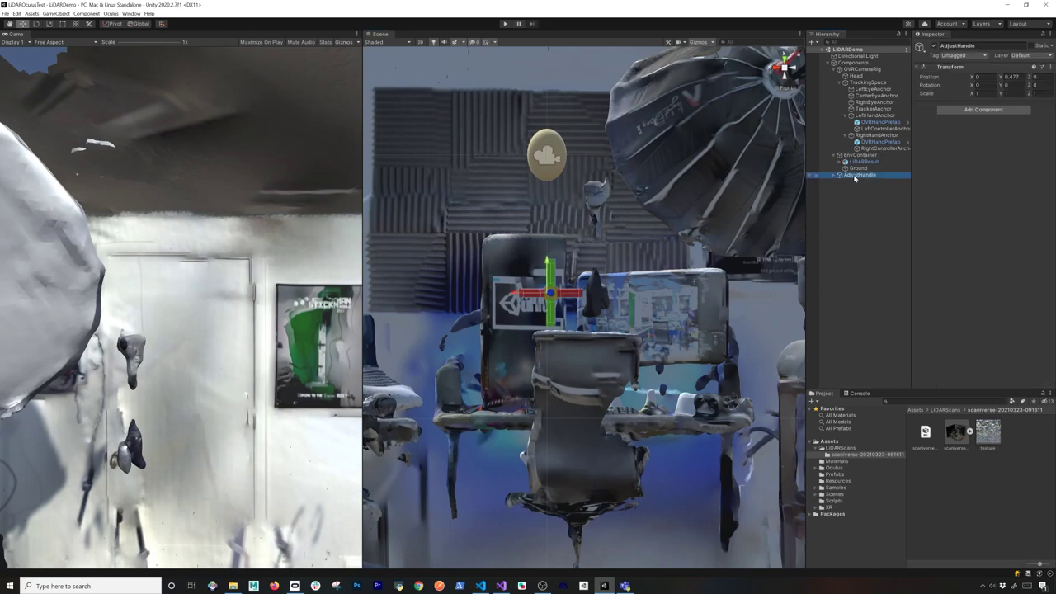
scroll(637, 353, "up", 2)
left_click_drag(629, 345, 732, 388, "alt")
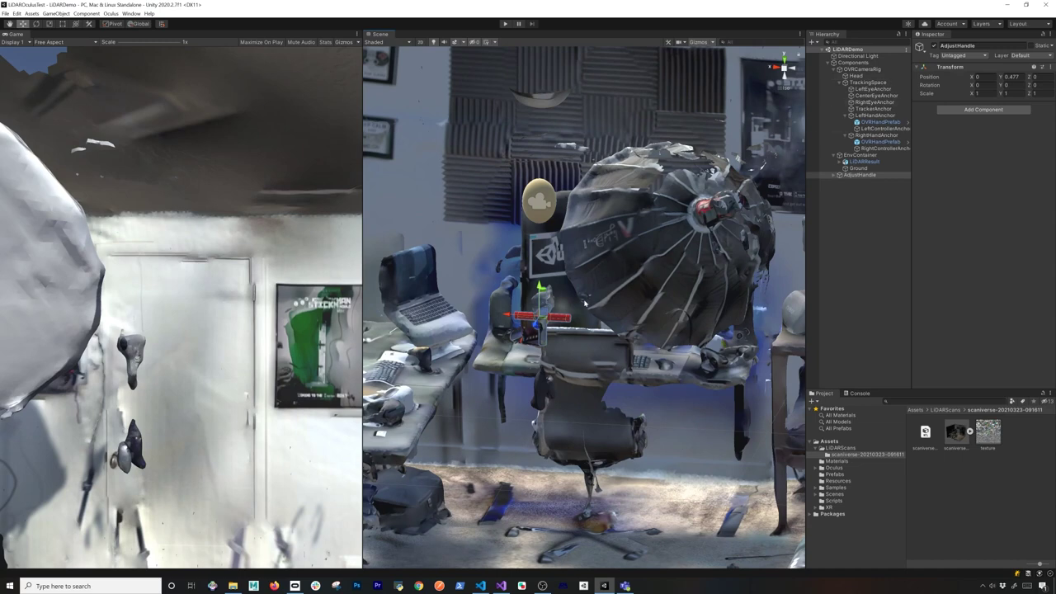
left_click(859, 76)
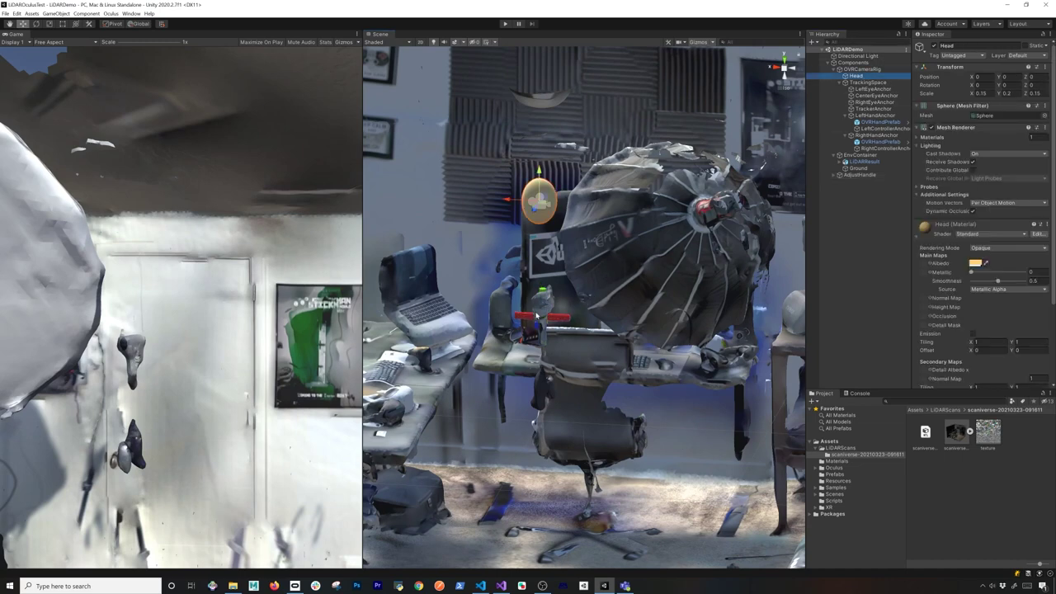
left_click(777, 71)
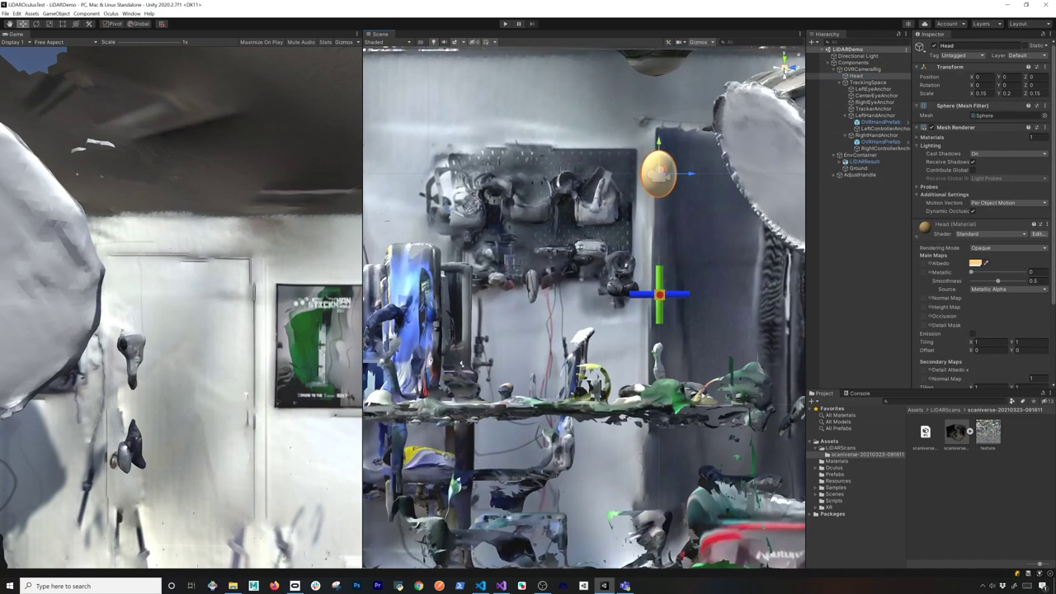
left_click(799, 73)
left_click(797, 68)
left_click(794, 67)
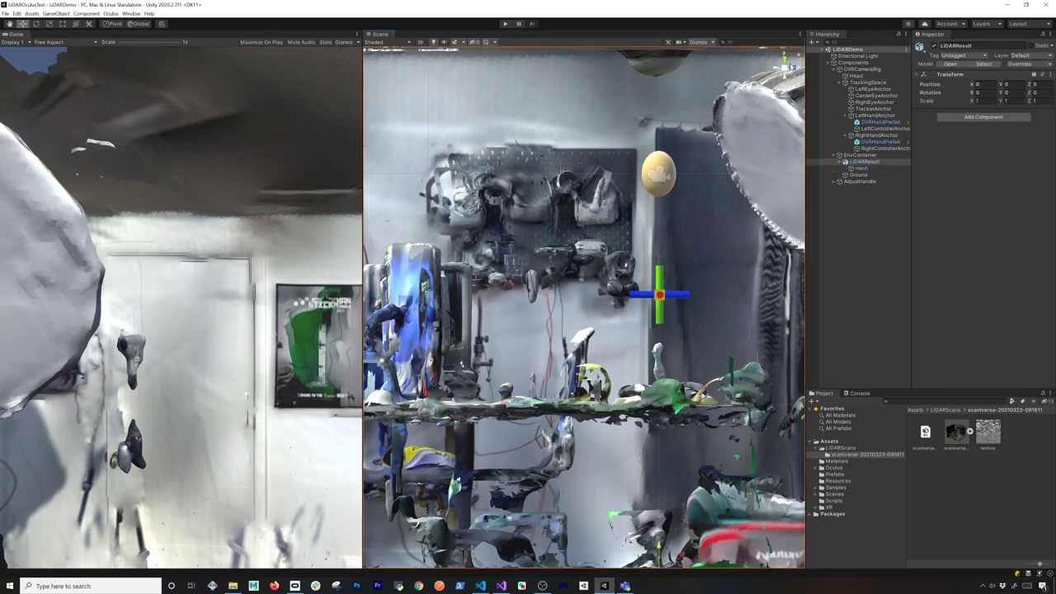
- Move the OVRCameraRig to about X -0.148, Y 0.476 so the head sits in front of the monitors
left_click(792, 68)
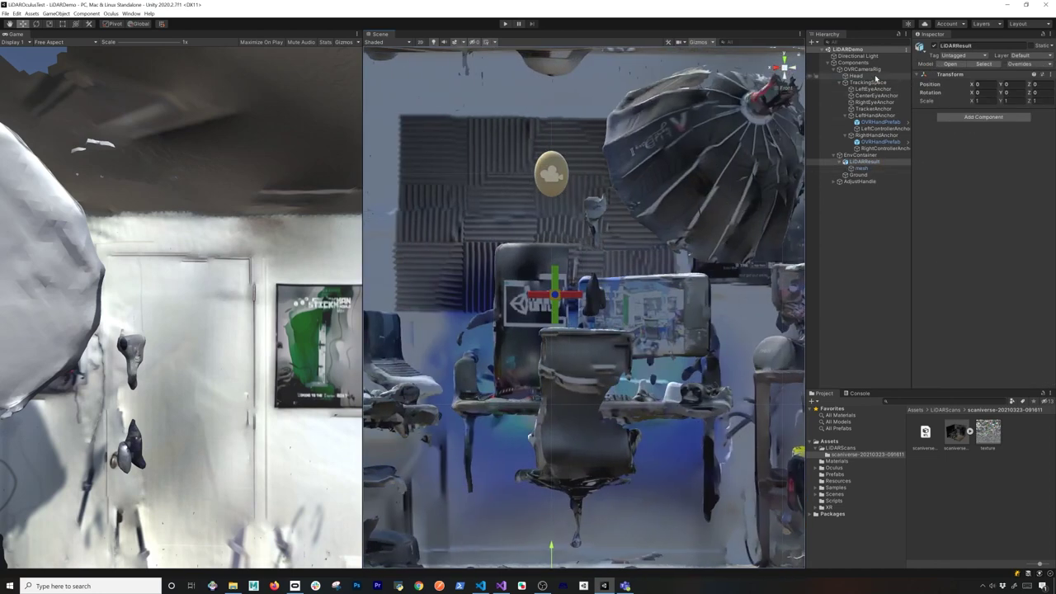
left_click(878, 70)
left_click_drag(553, 175, 582, 295)
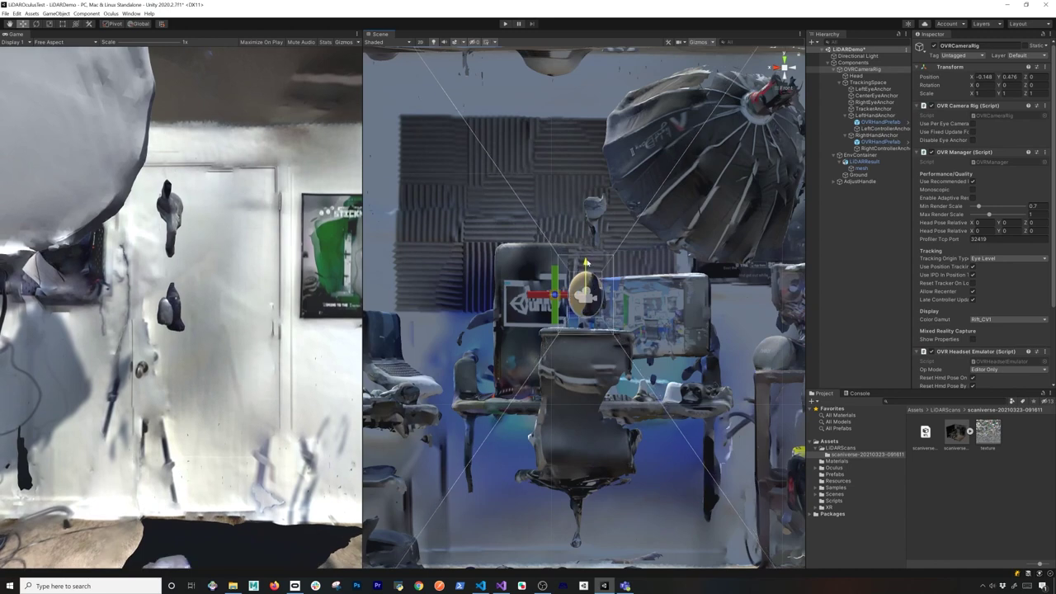
- Rotate the LiDARResult model 180 degrees about Y so the desk faces the camera rig
left_click(795, 71)
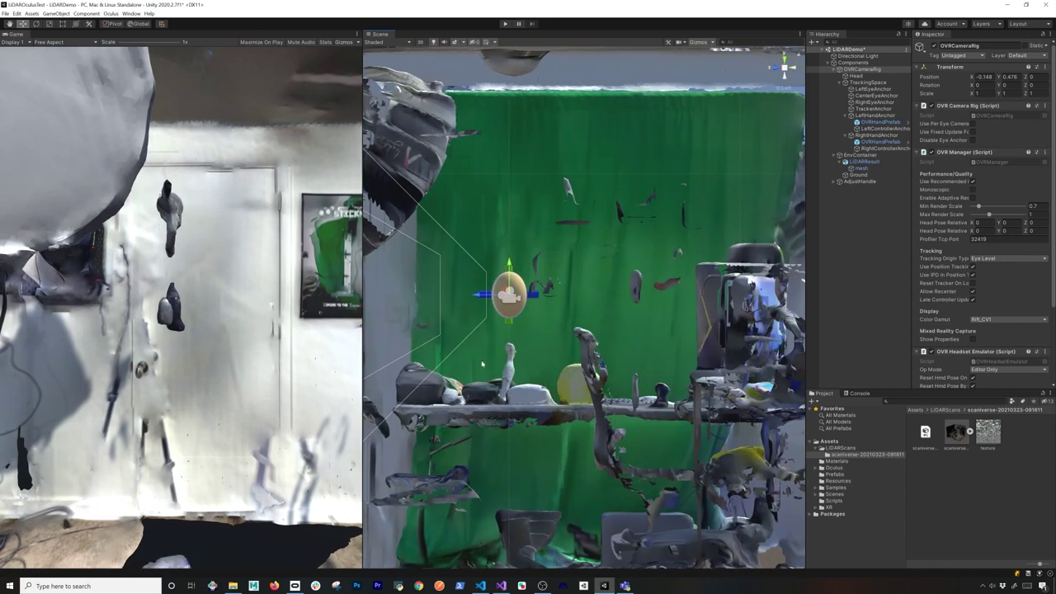
left_click(864, 162)
left_click(1013, 92)
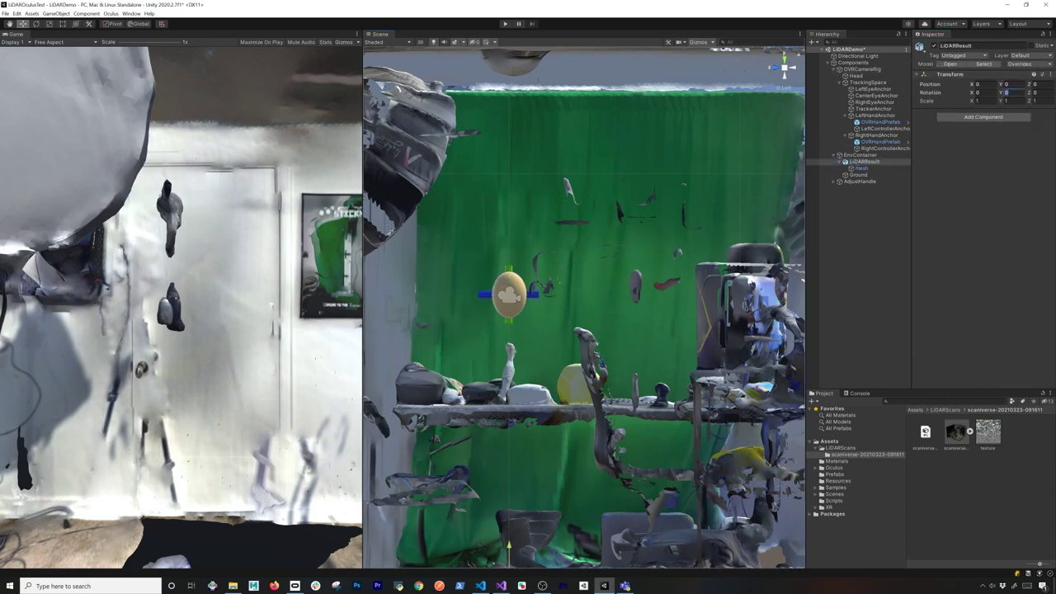
type("180")
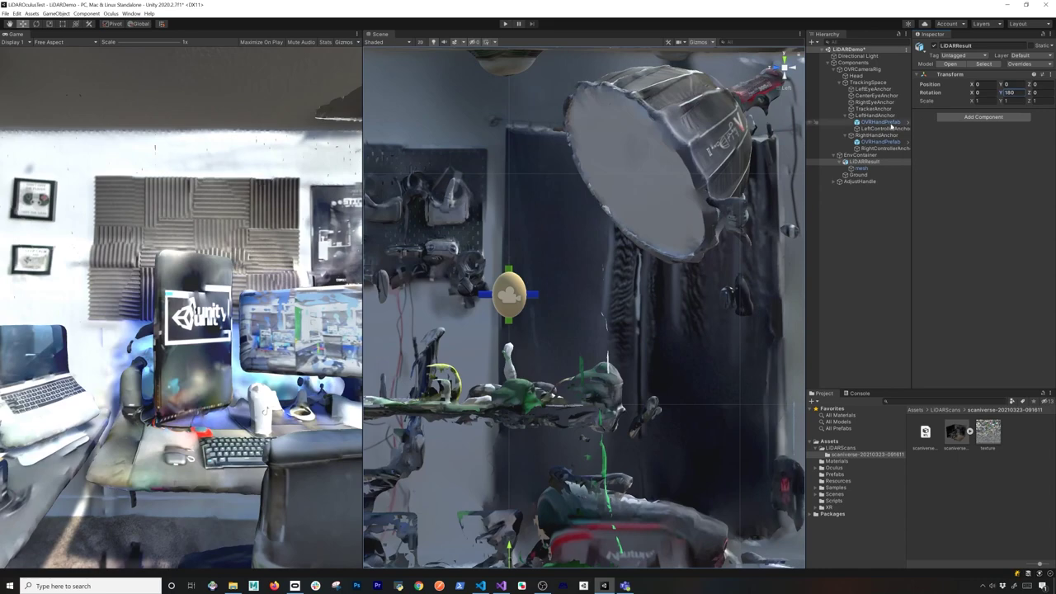
- Reposition the OVRCameraRig in the back view to about X 0.151 and Y 0.4892, centred over the chair
left_click(793, 68)
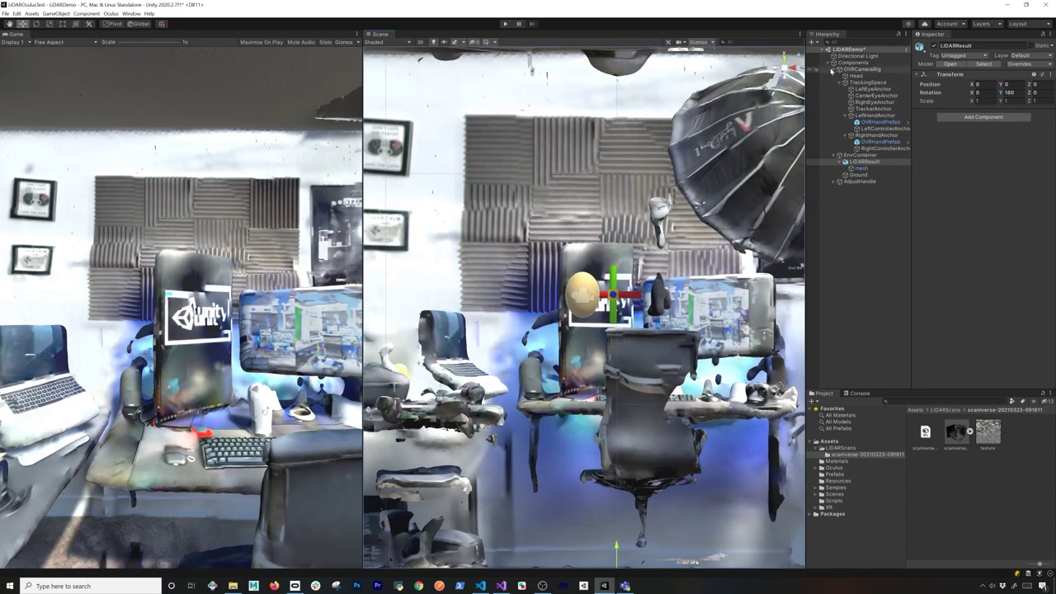
left_click(860, 70)
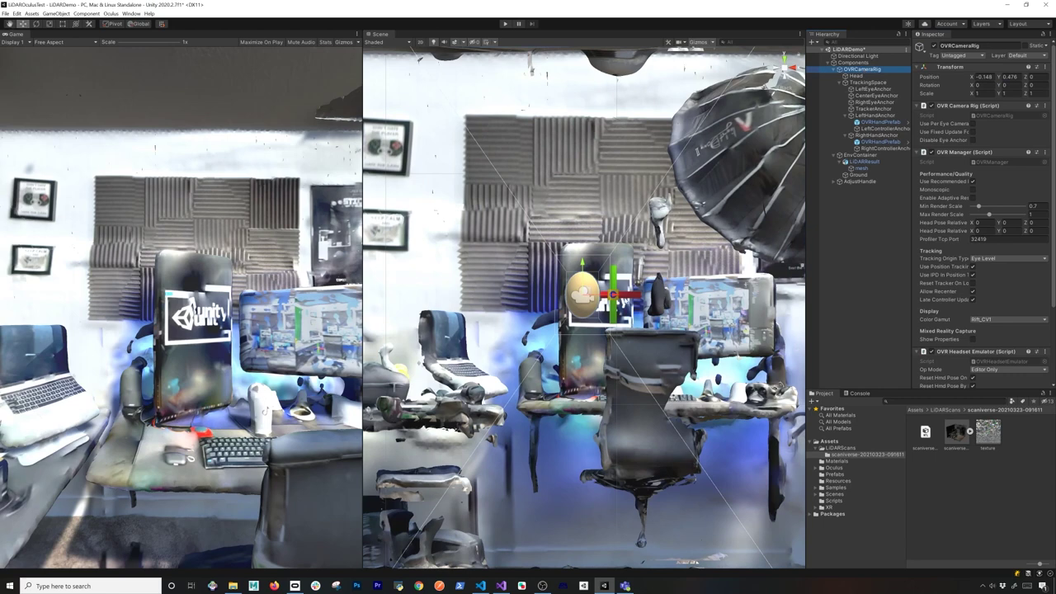
left_click_drag(624, 302, 682, 317)
middle_click_drag(681, 319, 651, 323)
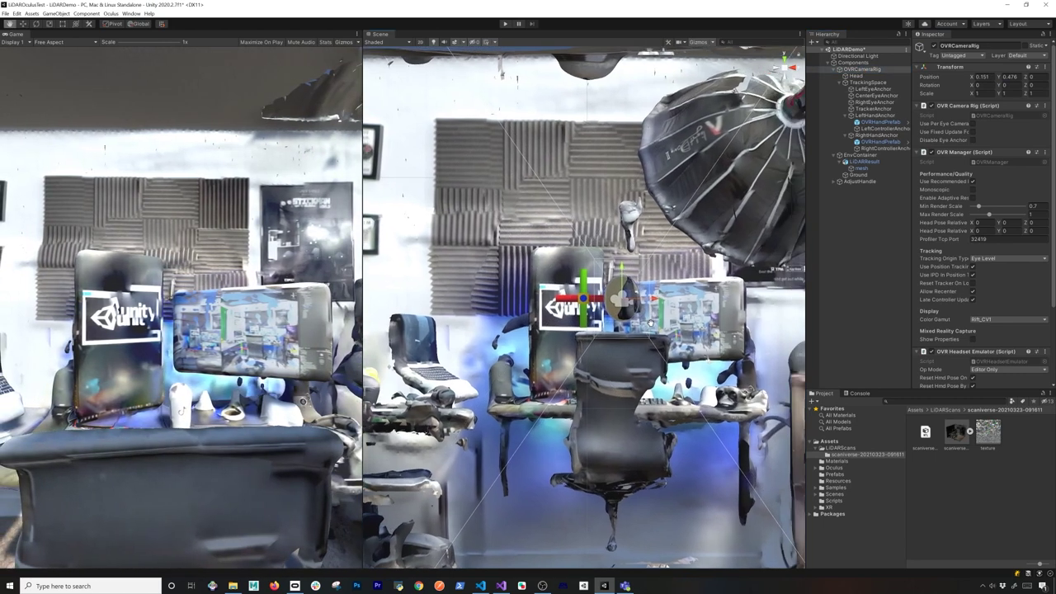
scroll(651, 324, "up", 5)
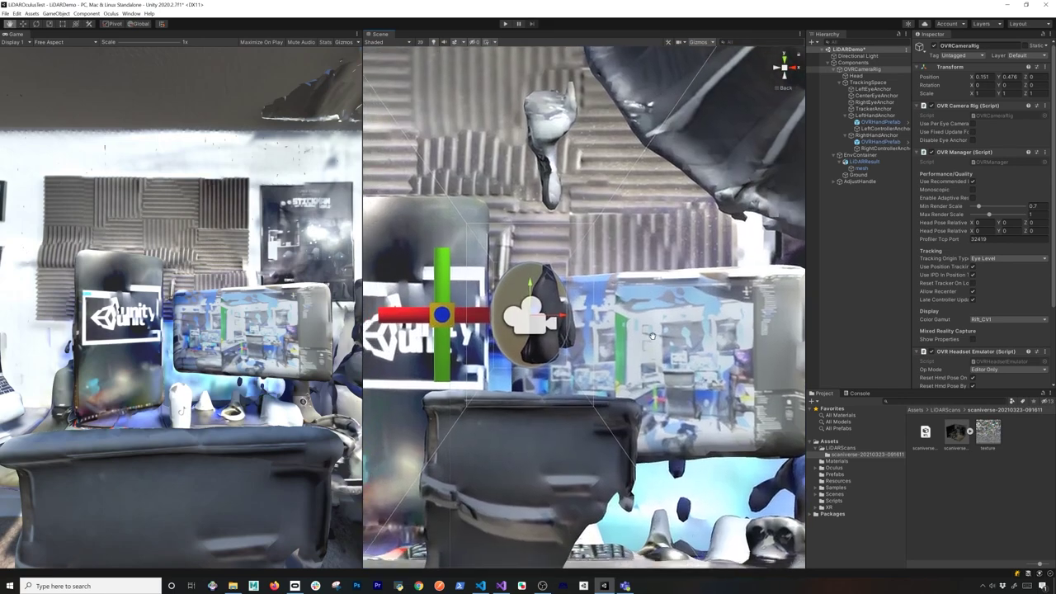
middle_click_drag(652, 336, 697, 302)
left_click_drag(575, 253, 575, 246)
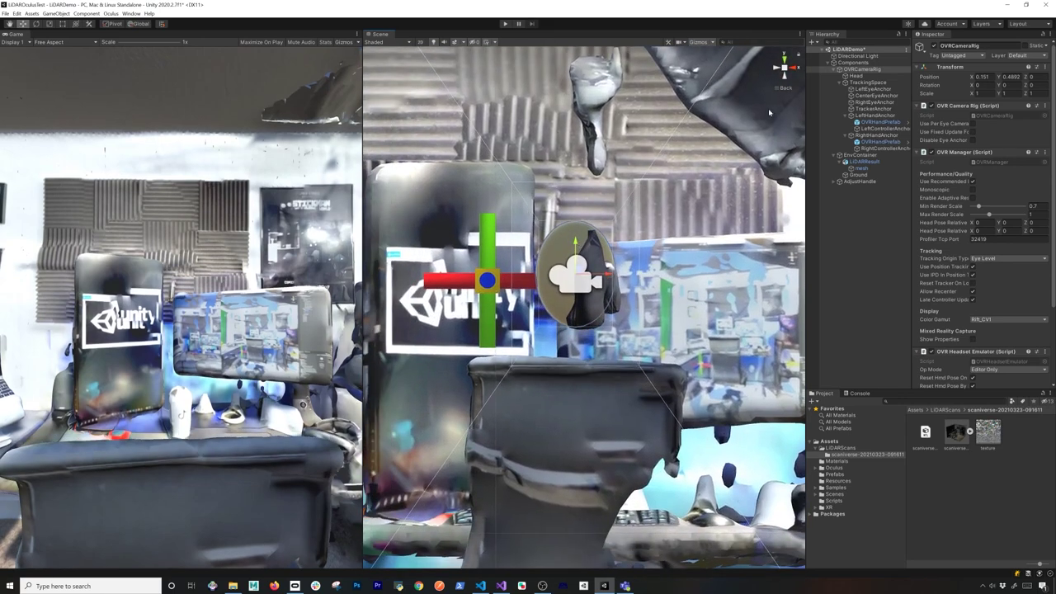
- Move the OVRCameraRig forward to about Z 0.454 and raise it to about Y 0.501 in the side view
left_click(794, 69)
scroll(684, 349, "down", 7)
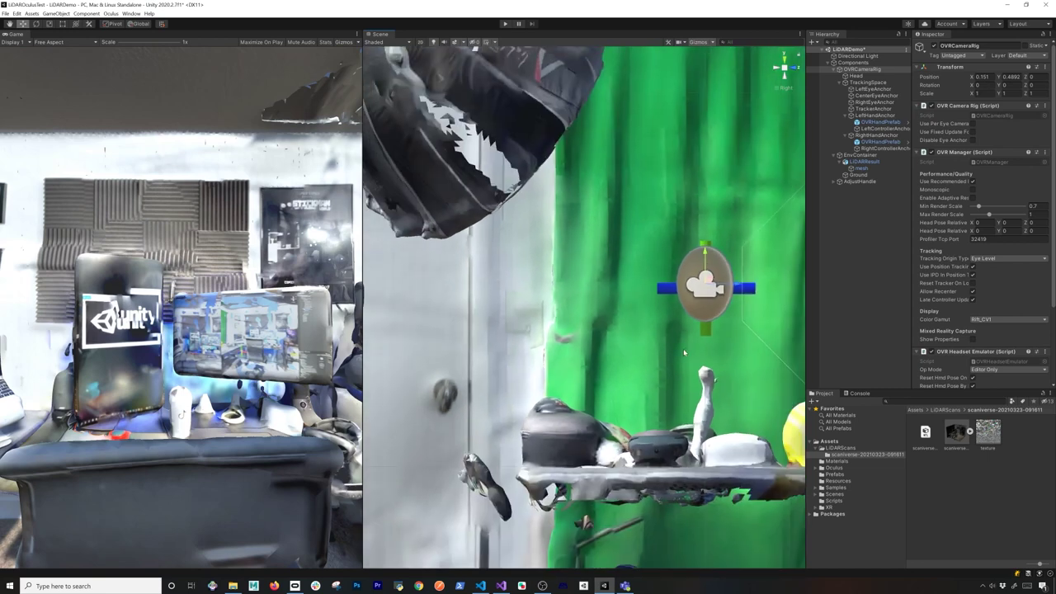
middle_click_drag(669, 354, 569, 359)
left_click_drag(570, 360, 433, 259, "alt")
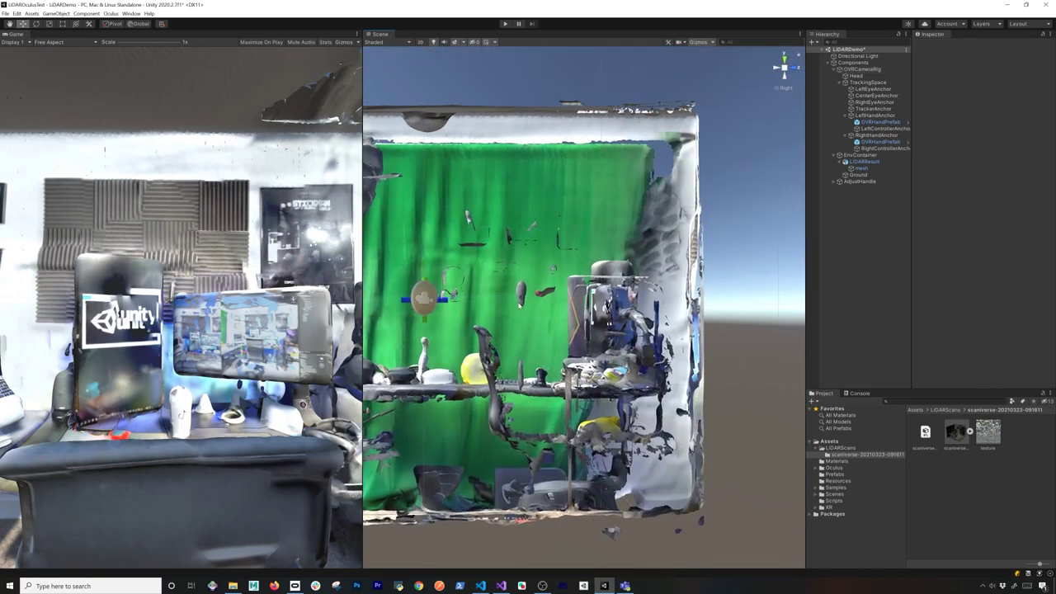
left_click_drag(455, 300, 534, 306)
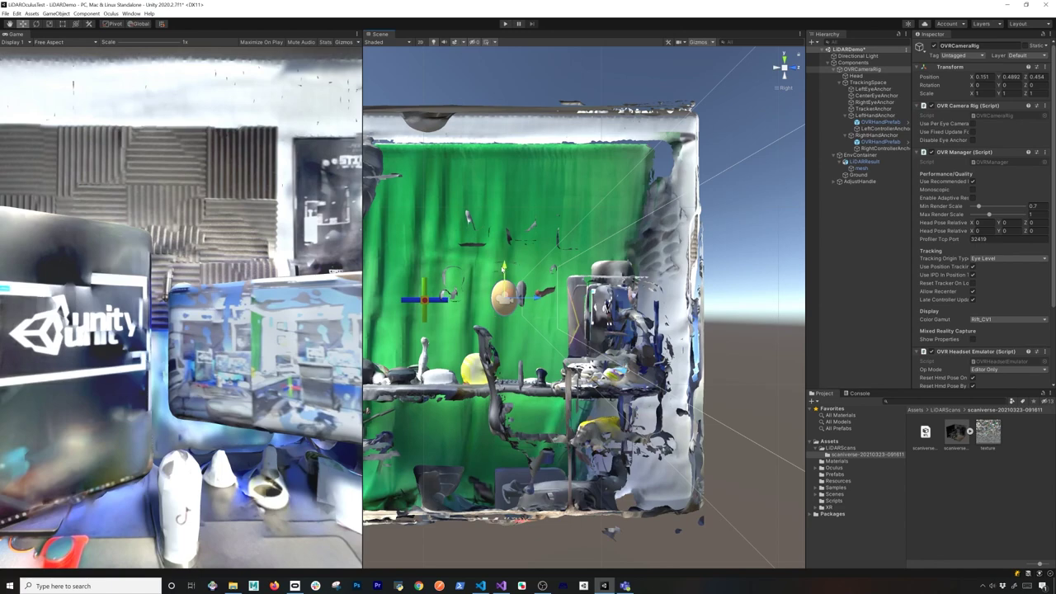
left_click_drag(504, 268, 505, 265)
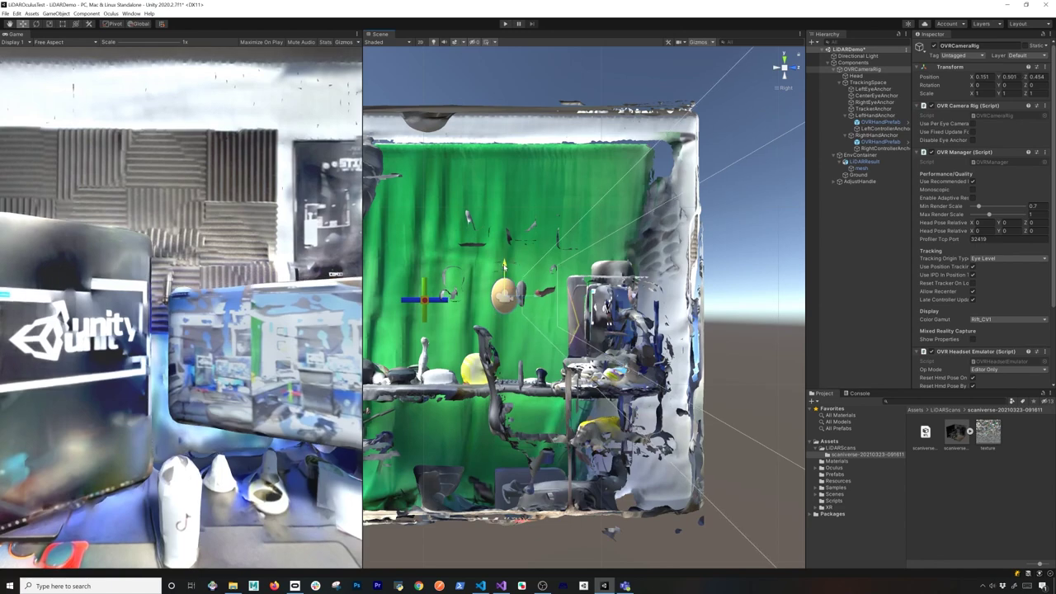
- Shift the AdjustHandle along X to about 0.172 so it lines up behind the head
left_click_drag(508, 363, 718, 406, "alt")
scroll(593, 324, "up", 3)
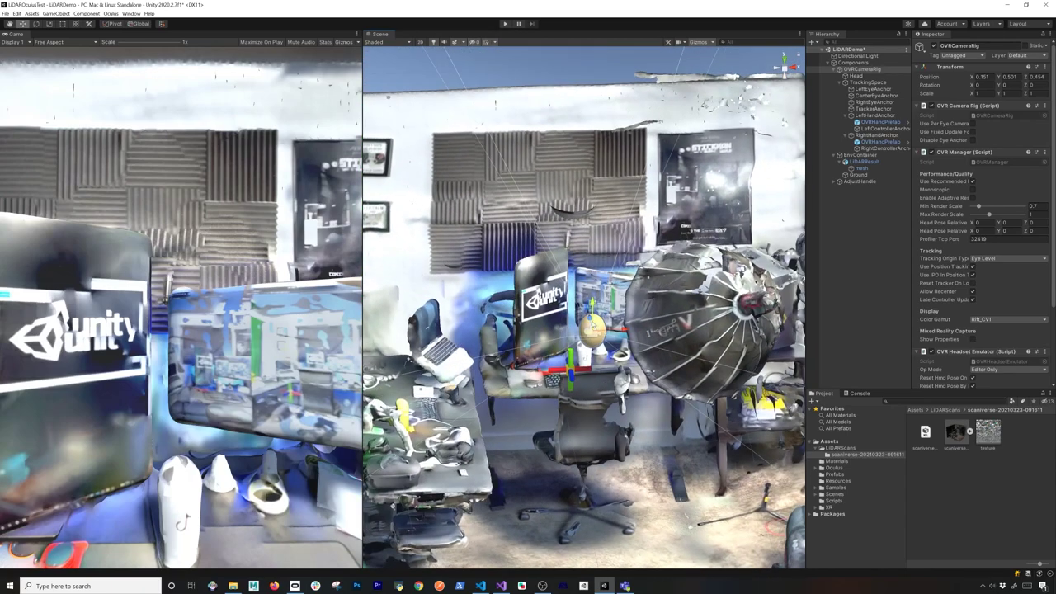
left_click_drag(561, 377, 581, 374, "alt")
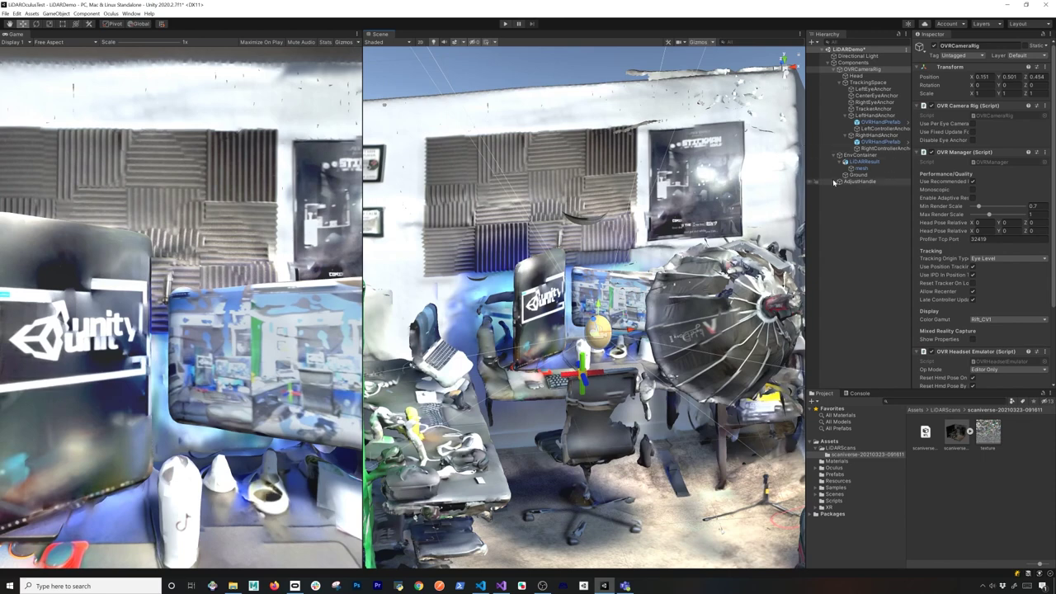
left_click(860, 180)
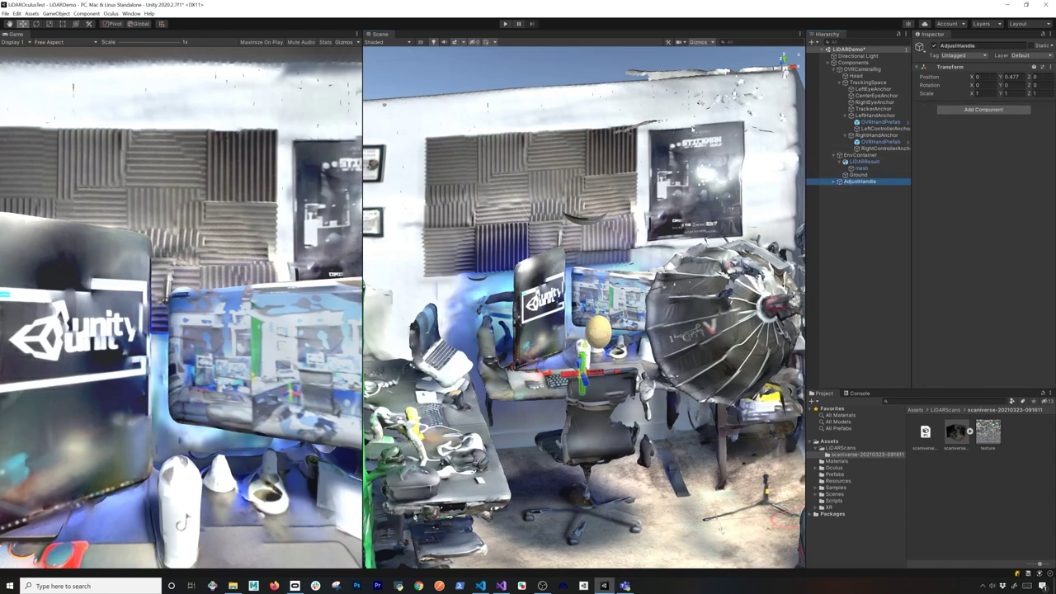
left_click(794, 70)
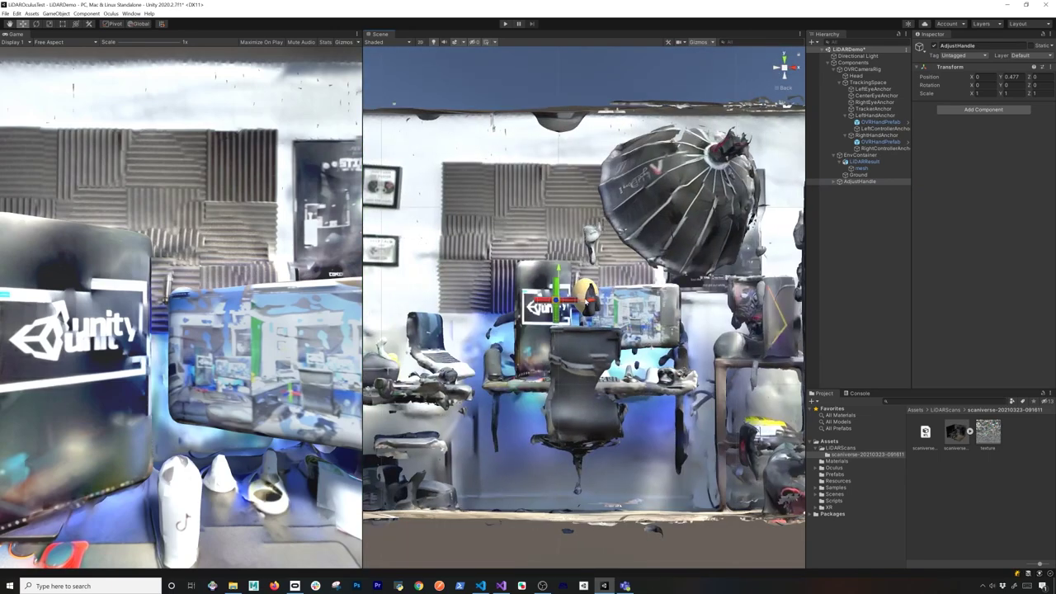
left_click_drag(594, 302, 459, 361)
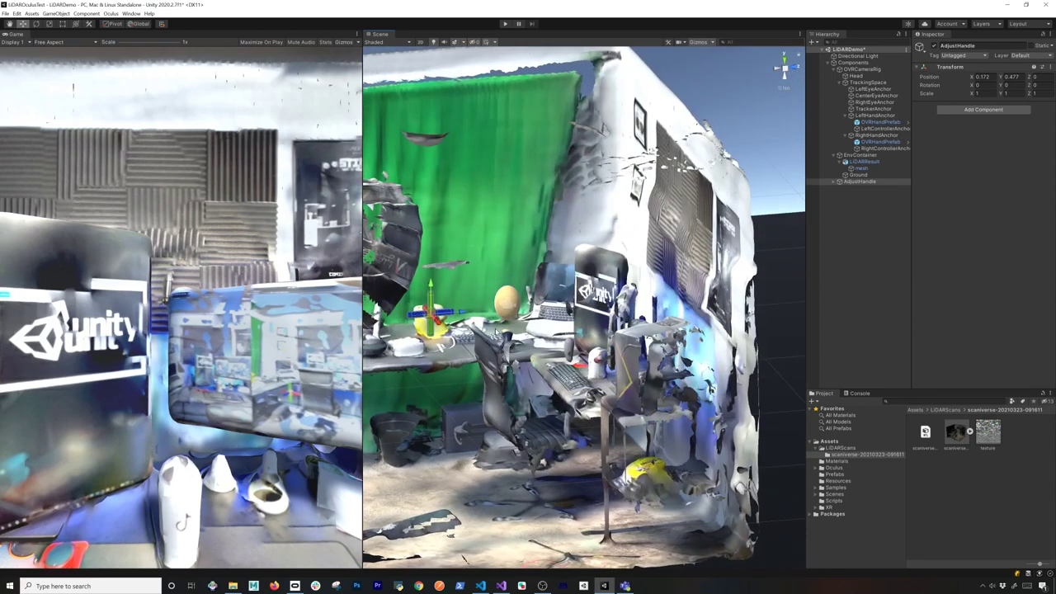
- Examine the AdjustHandle and its PivotRef cube up close in perspective from behind the chair
left_click_drag(461, 388, 560, 386, "alt")
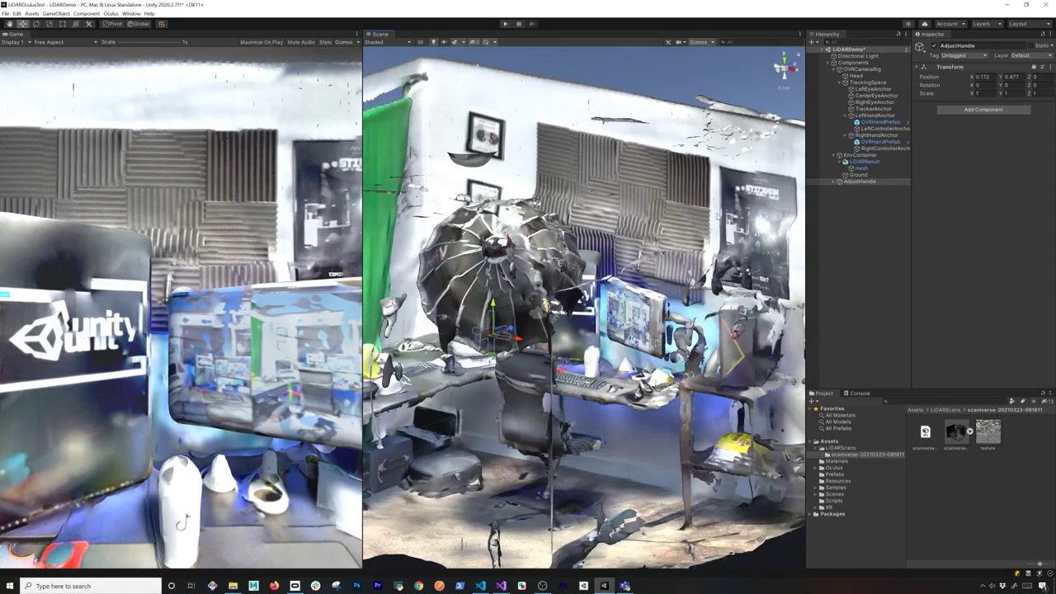
left_click(783, 90)
left_click_drag(504, 318, 684, 320, "alt")
scroll(589, 309, "up", 4)
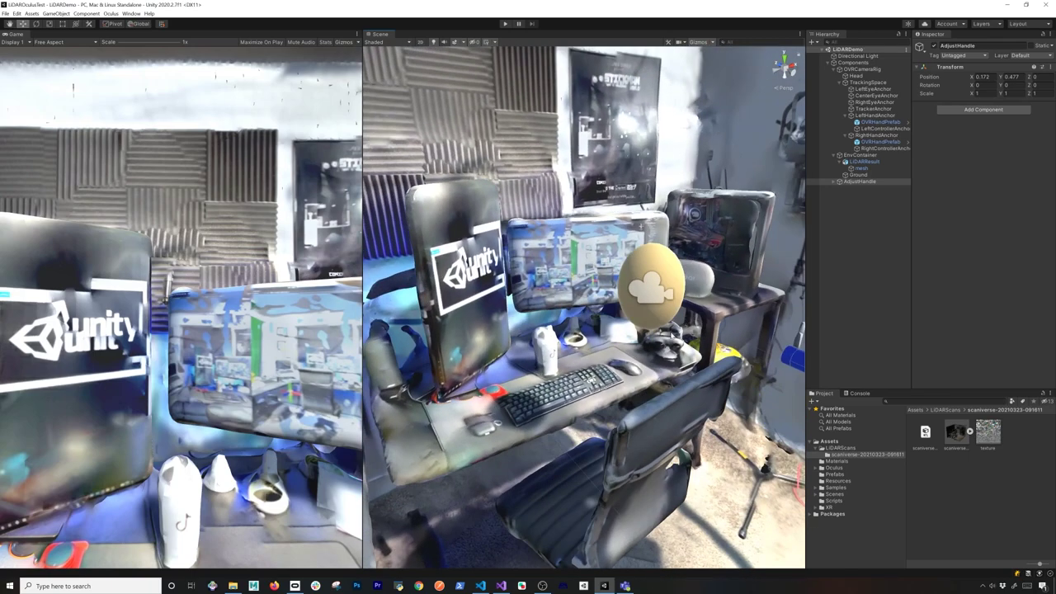
left_click(834, 183)
left_click(838, 182)
double_click(858, 188)
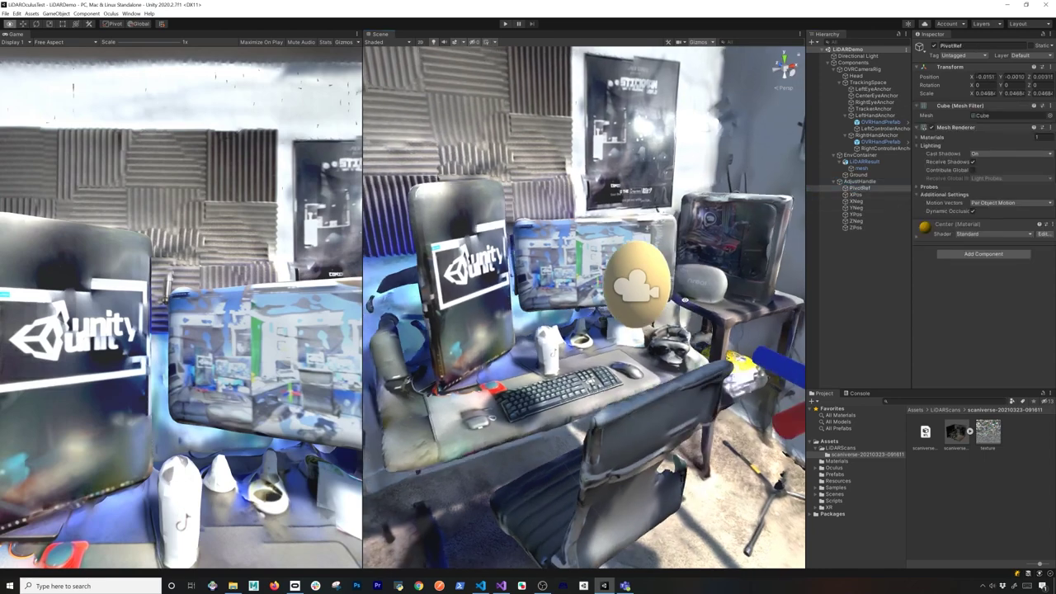
left_click_drag(685, 300, 648, 250, "alt")
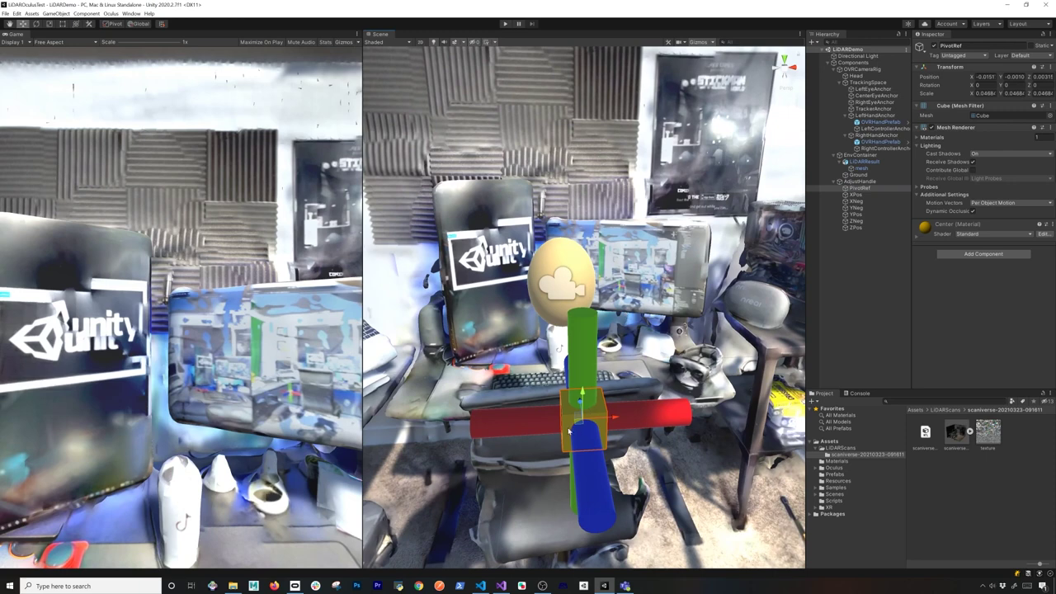
- Review the axis options of the LiDAR Handle script on the XPos handle, keeping X Pos assigned
left_click(859, 195)
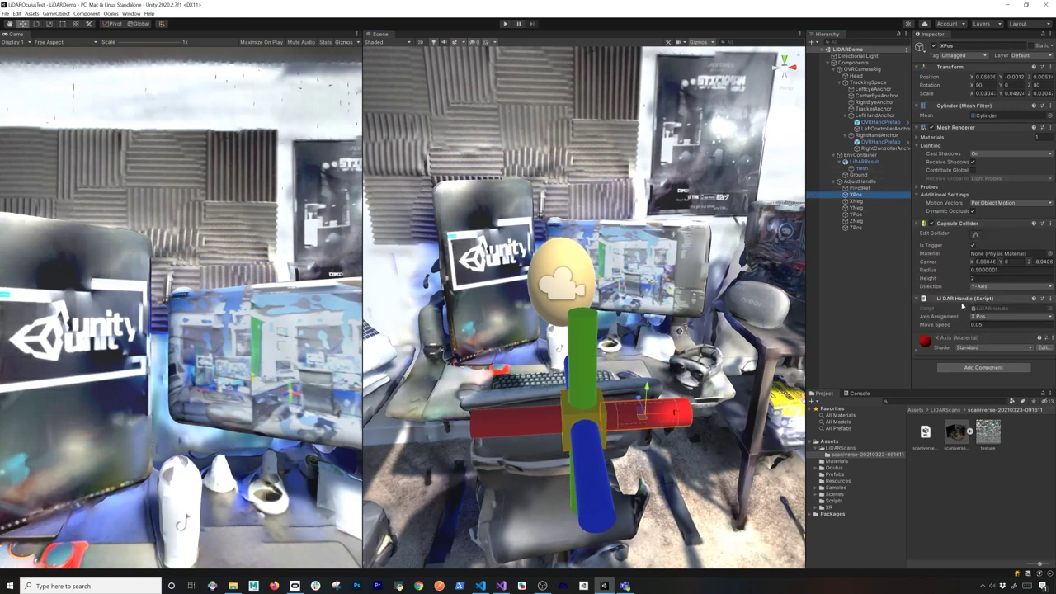
left_click(986, 317)
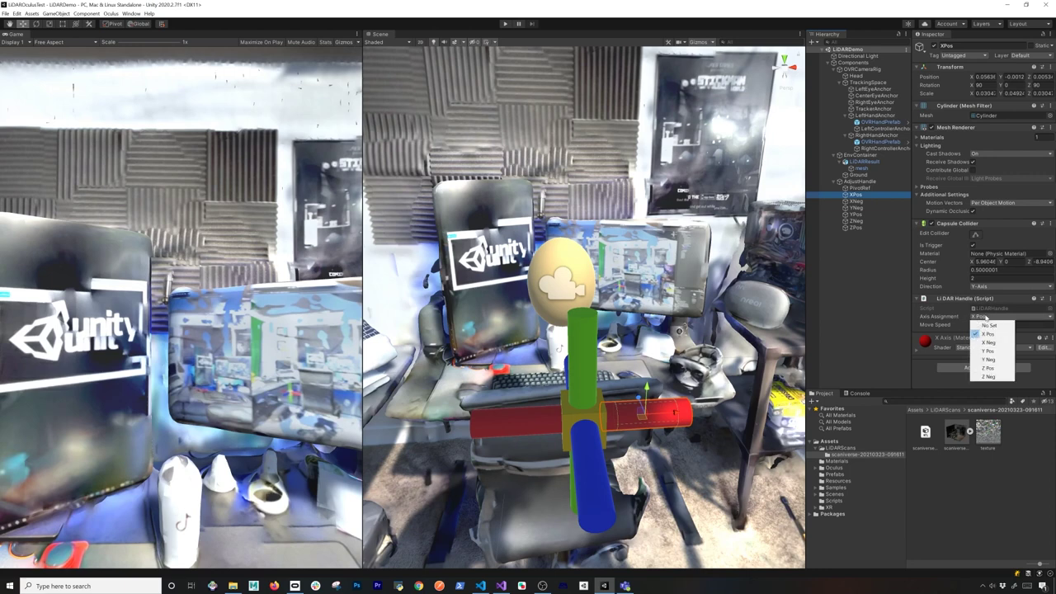
left_click(988, 334)
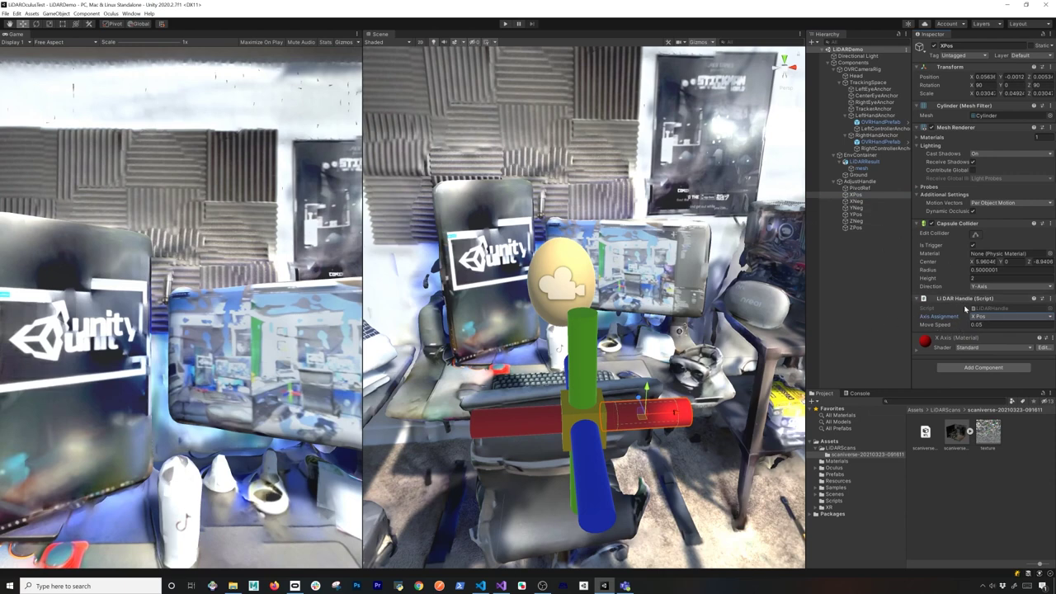
- Open the LiDARHandle script in Visual Studio and add a field "private Transform pivot;" below moveSpeed
double_click(981, 309)
left_click(410, 278)
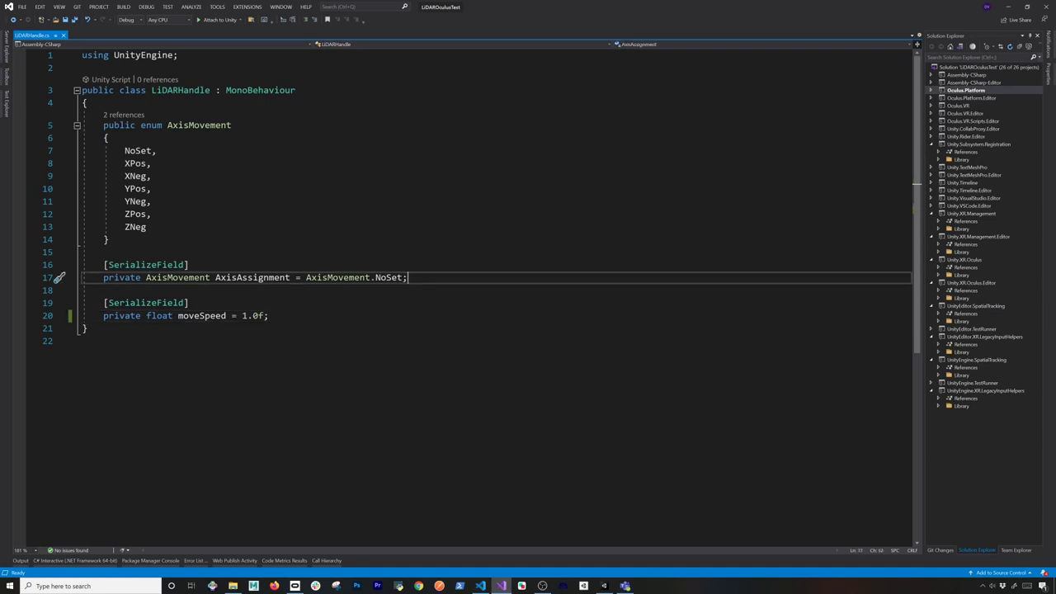
left_click(269, 316)
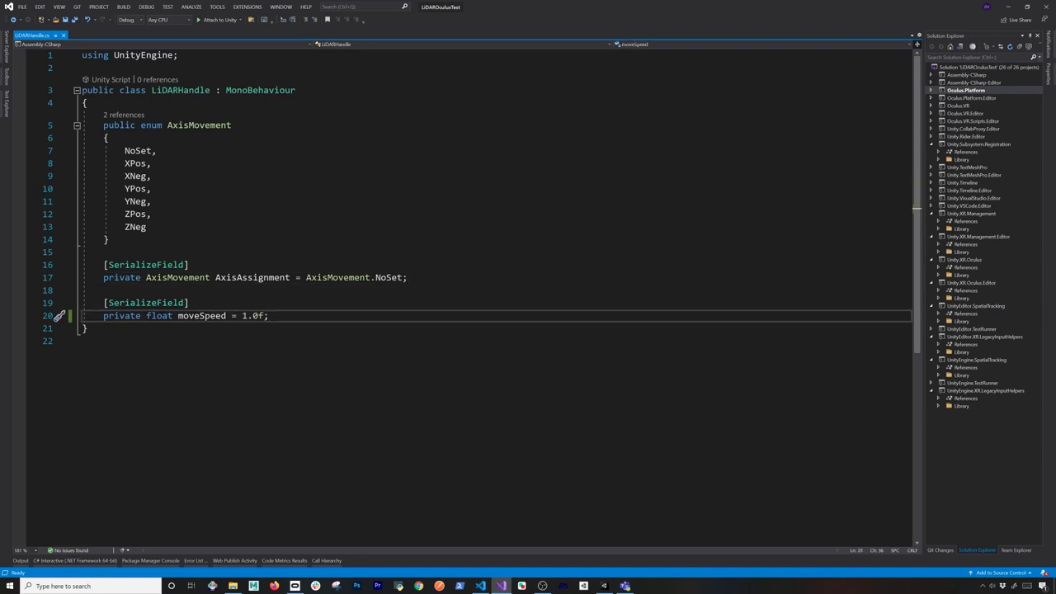
key("Return")
key("Return")
type("private Transform pivot;")
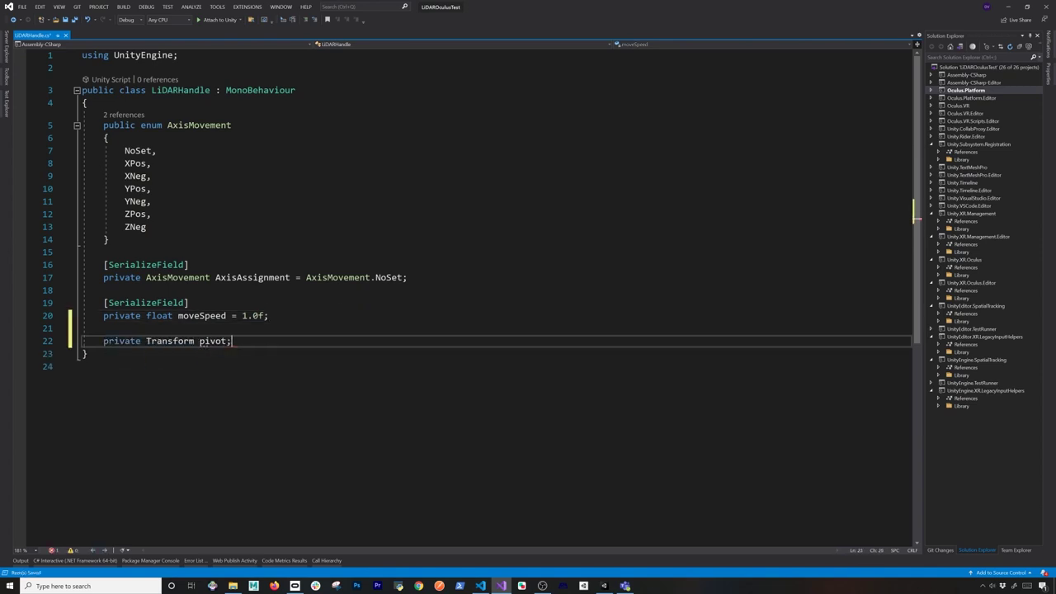
- Add an expression-bodied OnEnable method that sets pivot to GameObject.Find("EnvContainer").transform
key("Return")
key("Return")
type("private void OnEnable()")
key("ctrl+s")
type("pivot = GameObject.Find(\"EnvContainer\").transform;")
key("ctrl+period")
key("Return")
- Add OnTriggerStay(Collider other) that returns early unless other.gameObject.name contains "Hand"
key("End")
key("Return")
key("Return")
type("private void OnTriggerStay(Collider other)     {         if (!other.gameObject.name.Contains(\"Hand\"))")
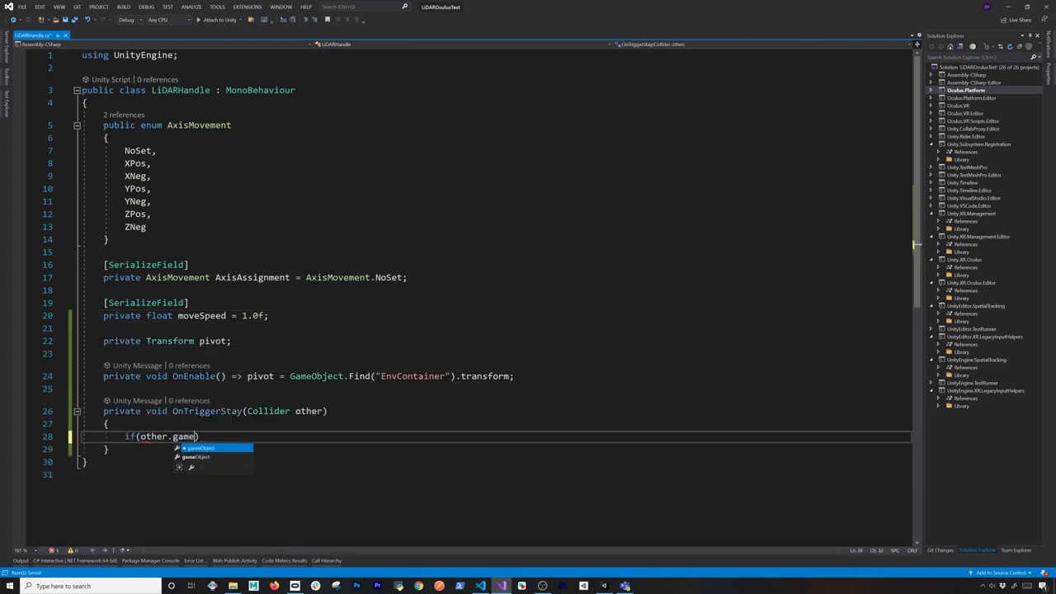
key("Return")
type("return;")
- Add a switch on AxisAssignment with an AxisMovement.XNeg case ending in break, and duplicate it to make six cases
key("Return")
key("Return")
type("switch (AxisAssignment) { case AxisMovement.XNeg:")
key("Return")
type("break;")
key("ctrl+c")
key("ctrl+v")
key("ctrl+v")
key("ctrl+v")
key("ctrl+v")
key("ctrl+v")
key("ctrl+v")
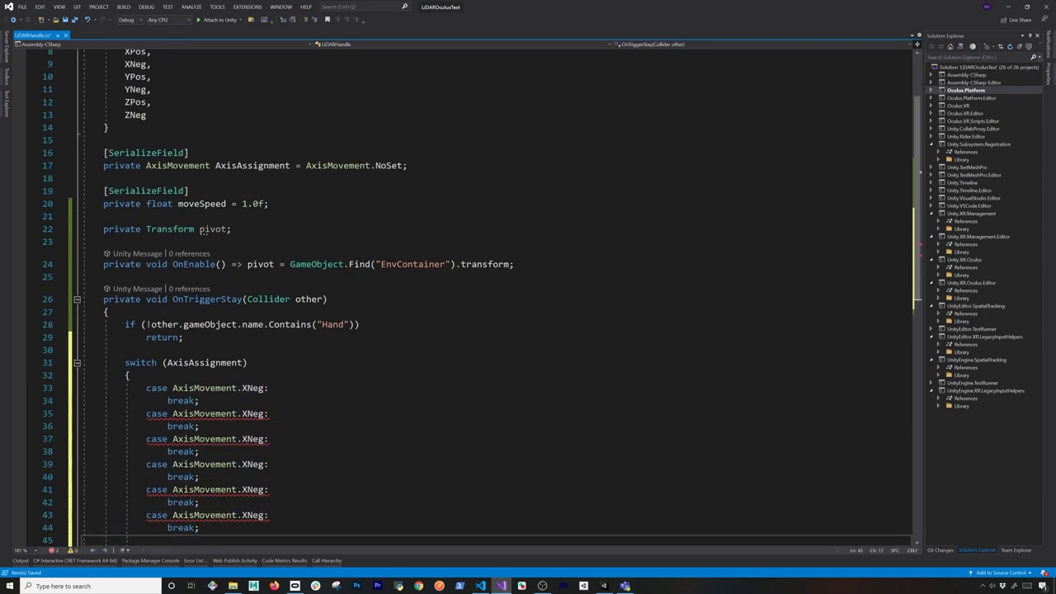
- Rename the five duplicated switch cases to XPos, YNeg, YPos, ZNeg and ZPos
type("XPosYNegYPos")
double_click(252, 476)
type("ZNegZPos")
key("BackSpace")
- Add "pivot.Translate(moveSpeed * Time.deltaTime, 0, 0, Space.Self);" to the XNeg case, copy it into the other five cases and save
left_click(269, 376)
key("Return")
type("pivot.Translate(moveSpeed * Time.deltaTime, 0, 0, Space.Self);")
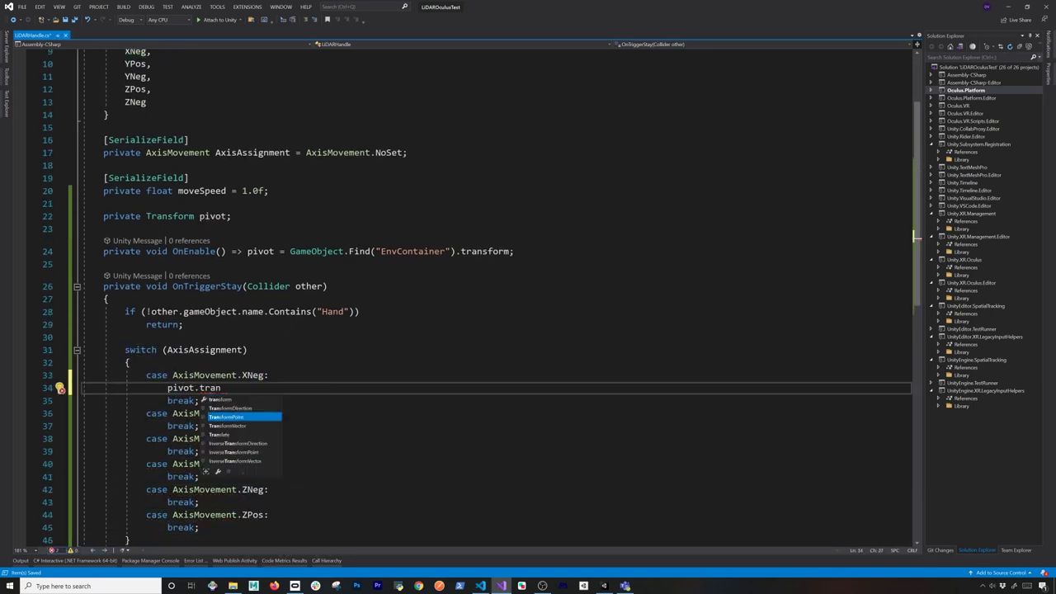
key("ctrl+c")
key("ctrl+v")
key("ctrl+v")
key("ctrl+v")
key("ctrl+v")
key("ctrl+v")
key("ctrl+s")
- Negate moveSpeed in the XPos case and shift the YNeg speed term to the Y argument with 0 for X
left_click(253, 363)
type("-")
left_click(252, 401)
type("0,")
key("BackSpace")
key("BackSpace")
key("BackSpace")
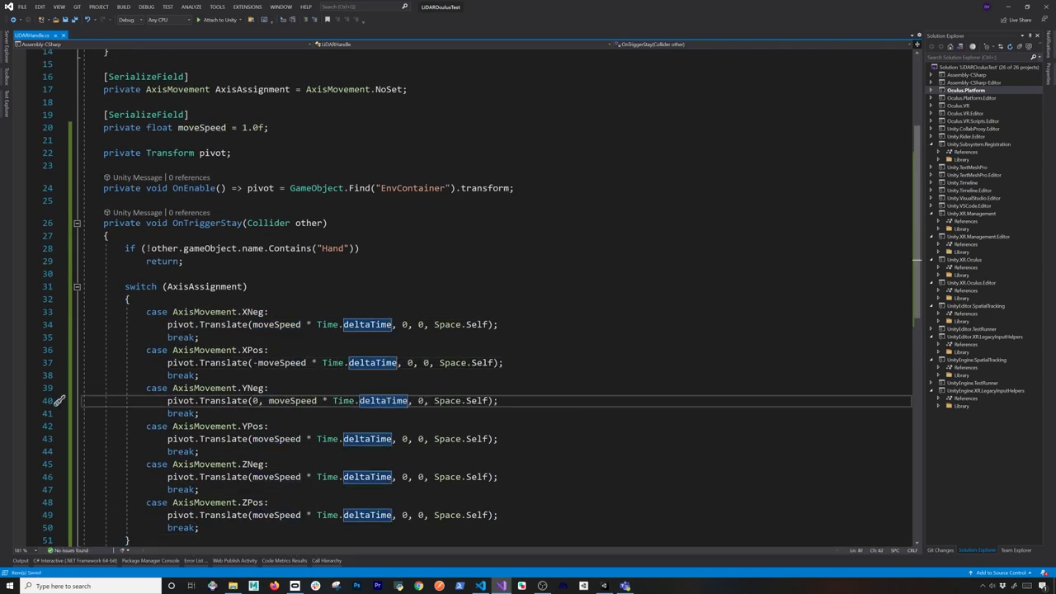
- Finish the Translate arguments with negative Y for YNeg, positive Y for YPos, negative Z for ZNeg and positive Z for ZPos, and save
type("-")
key("ctrl+v")
type("0, 0,")
key("ctrl+v")
left_click(289, 515)
key("BackSpace")
key("ctrl+s")
- Review the finished LiDARHandle script from the Translate cases up to its beginning
key("Up")
key("Up")
key("Up")
key("Up")
key("Up")
key("Up")
key("Up")
key("Up")
key("Up")
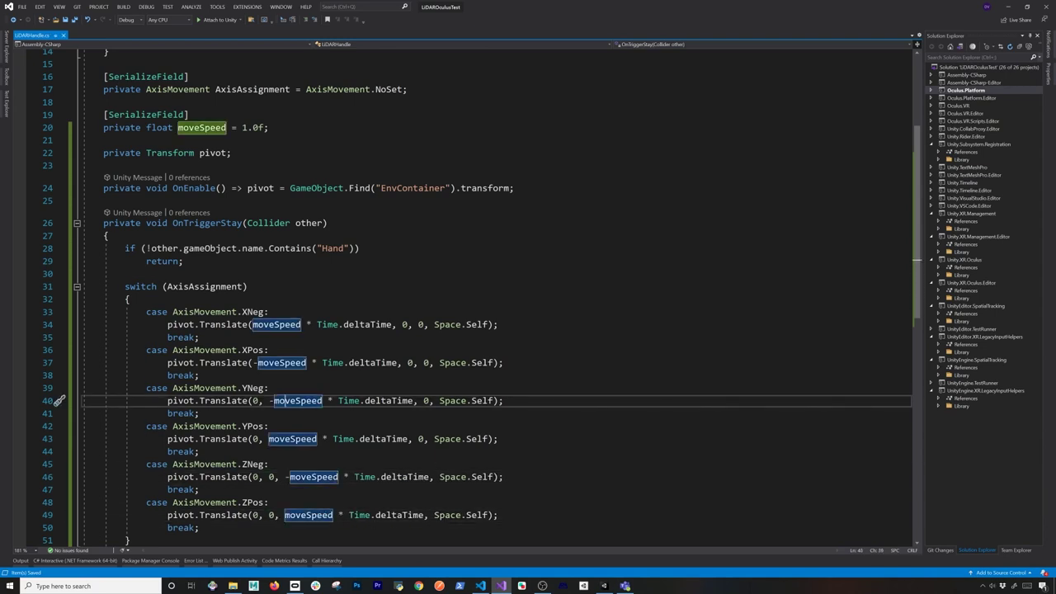
key("End")
scroll(462, 297, "up", 5)
left_click(104, 389)
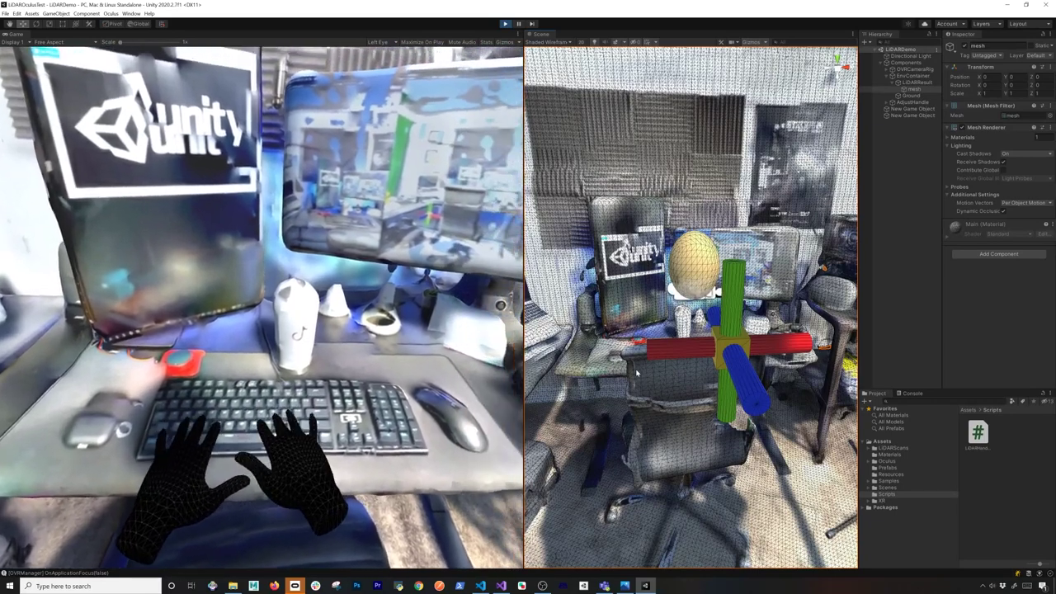
- Test typing on the keyboard with the tracked hands over the scanned desk in play mode
key("l")
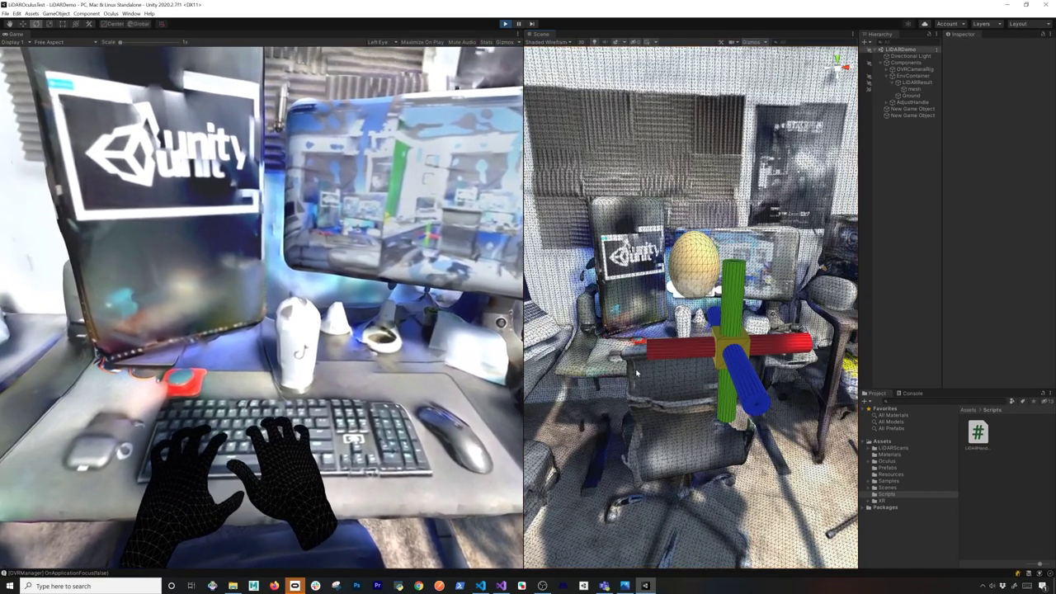